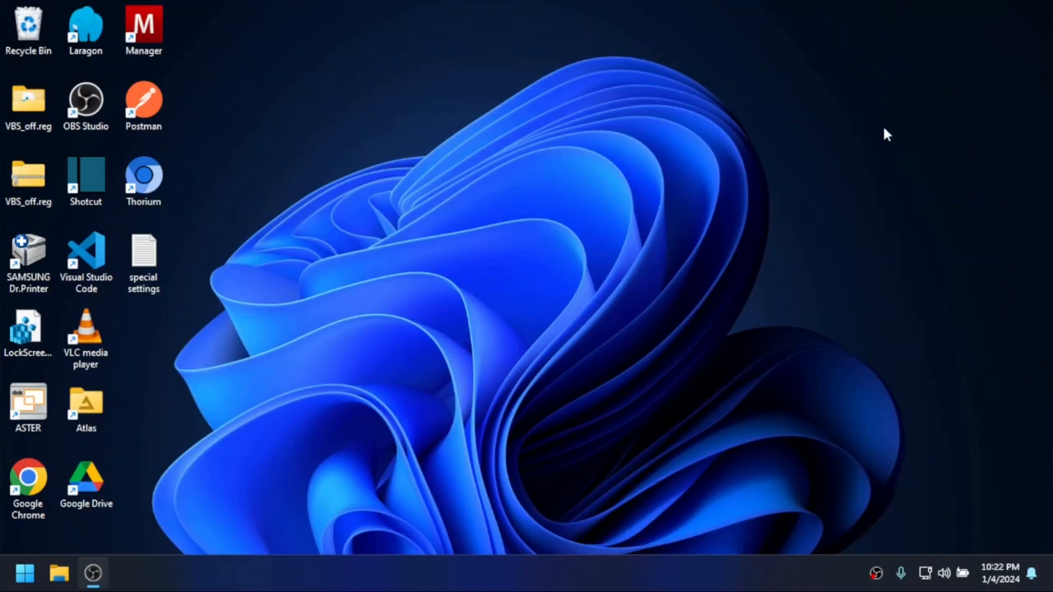
- Search the installed apps for TightVNC, leaving the search without launching anything
drag(550, 351, 408, 160)
click(25, 574)
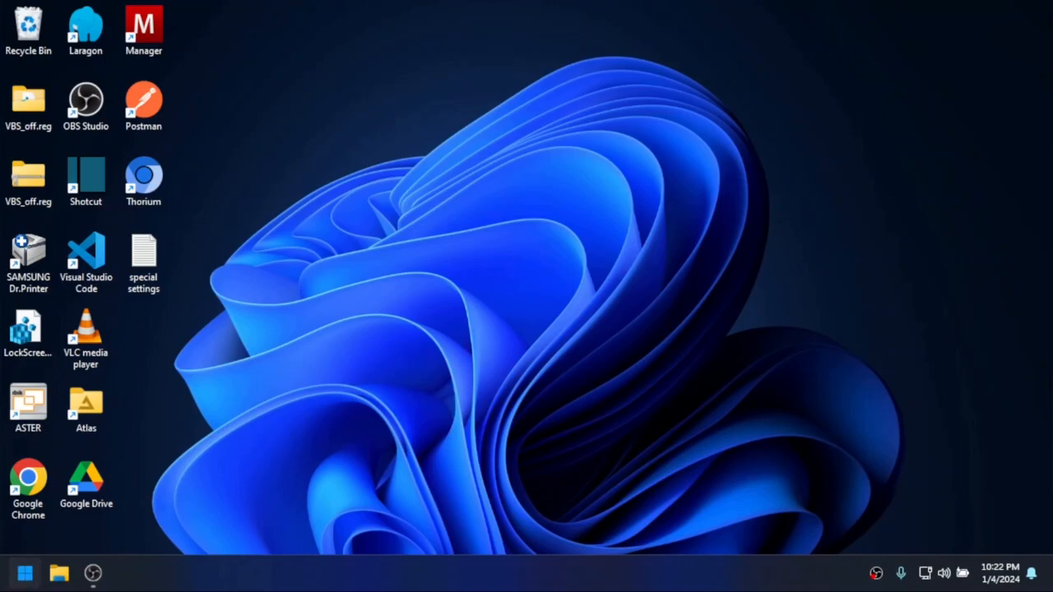
text(t)
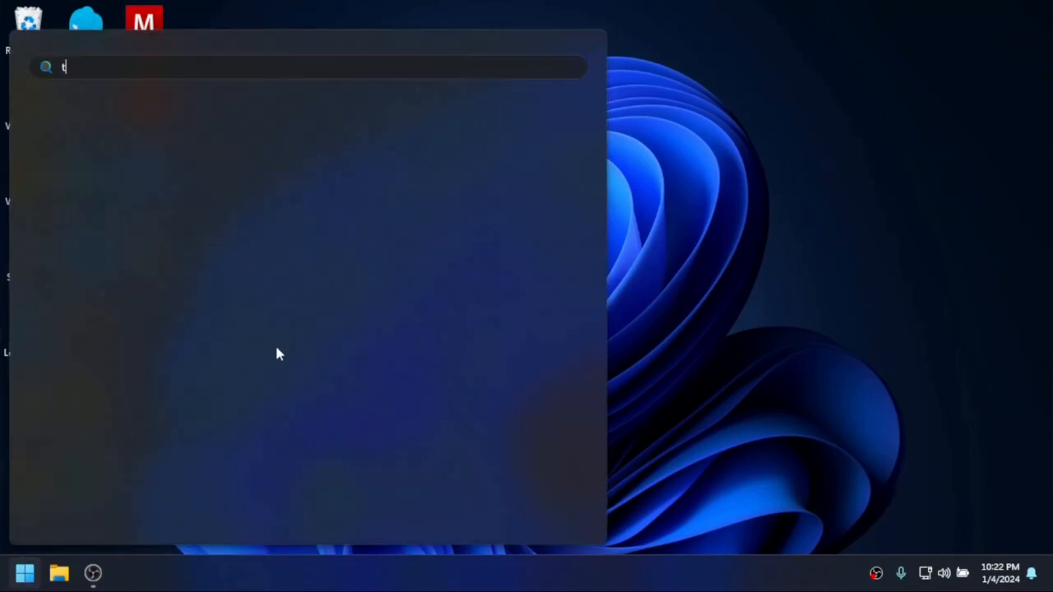
text(ightVNC Viewer)
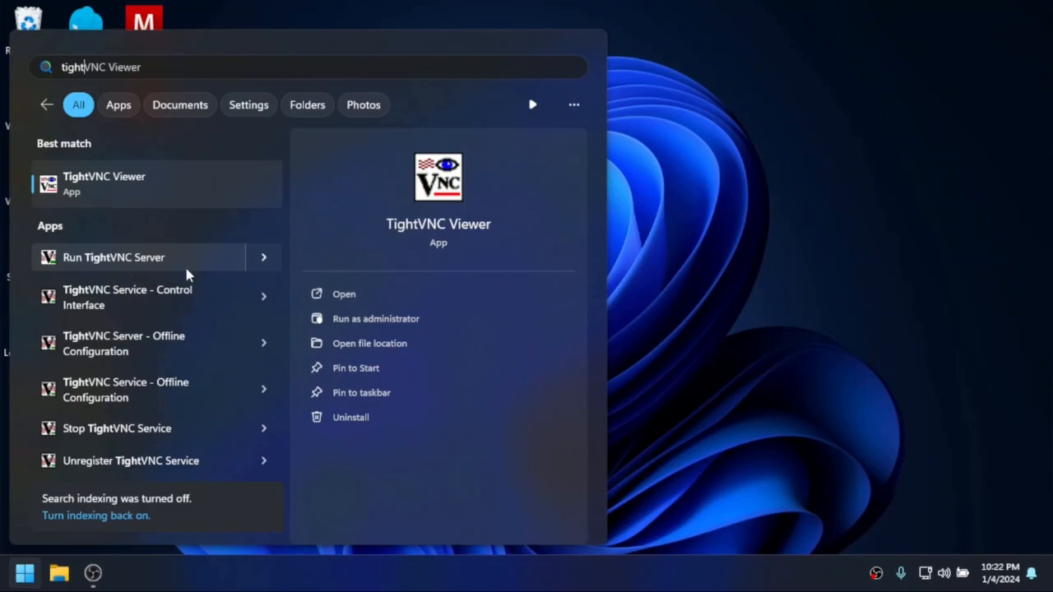
click(790, 236)
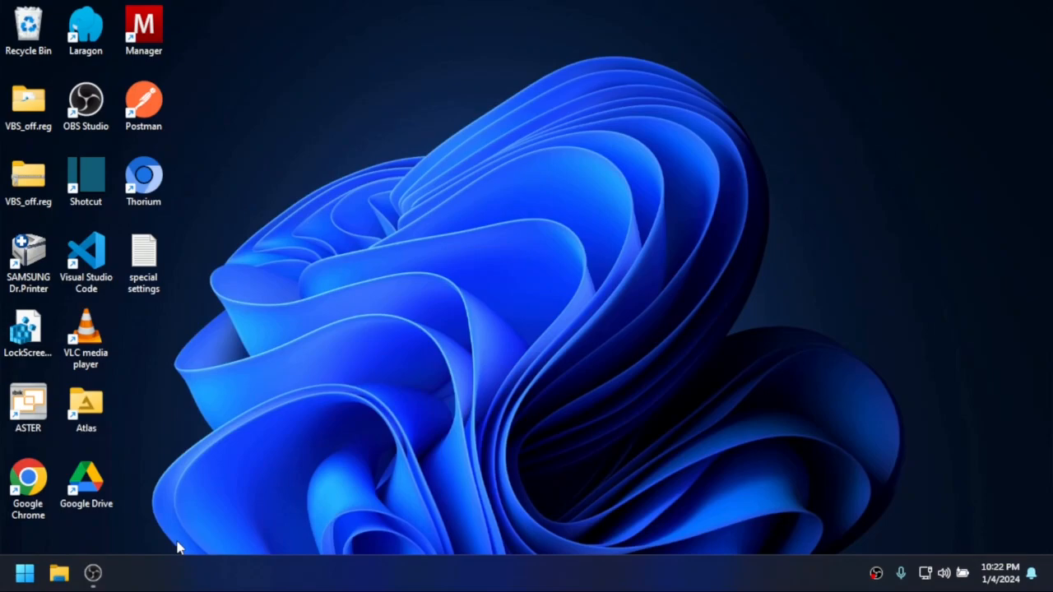
key(super+r)
key(Escape)
- Launch ASTER Control and show its workplaces
double_click(32, 427)
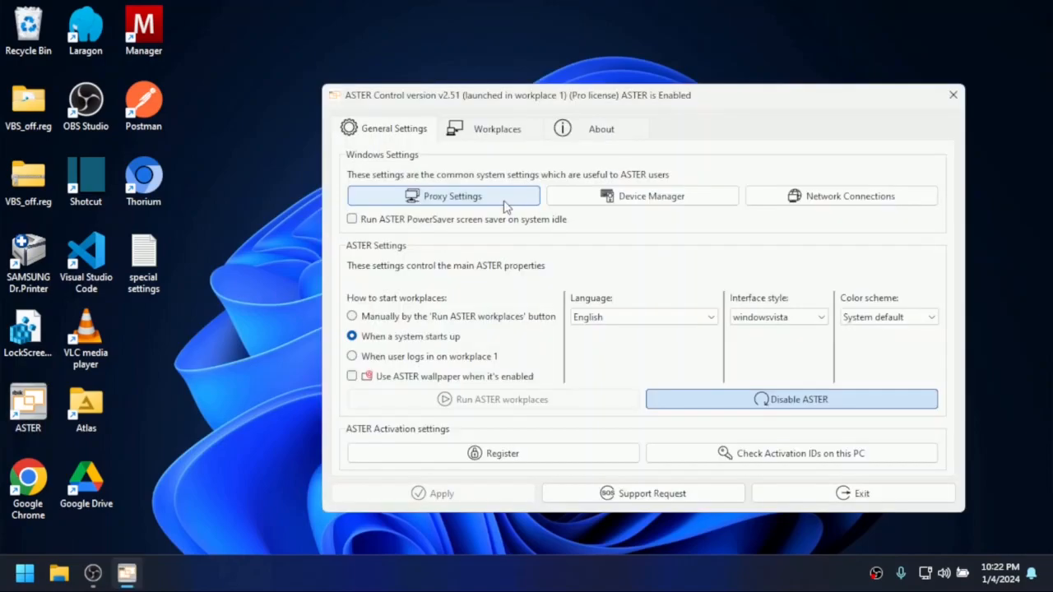
drag(505, 99, 383, 75)
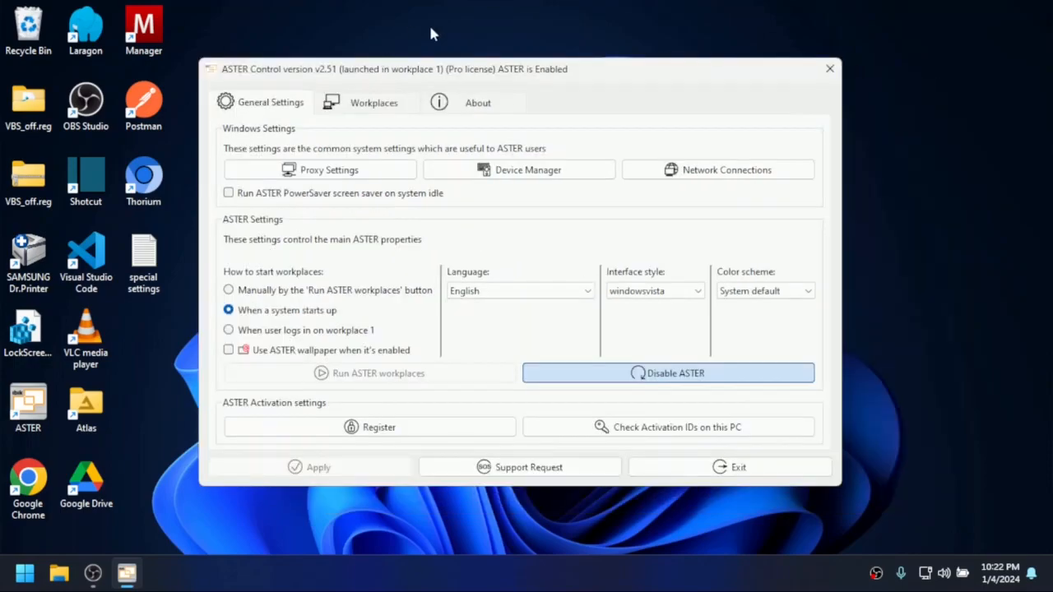
click(363, 109)
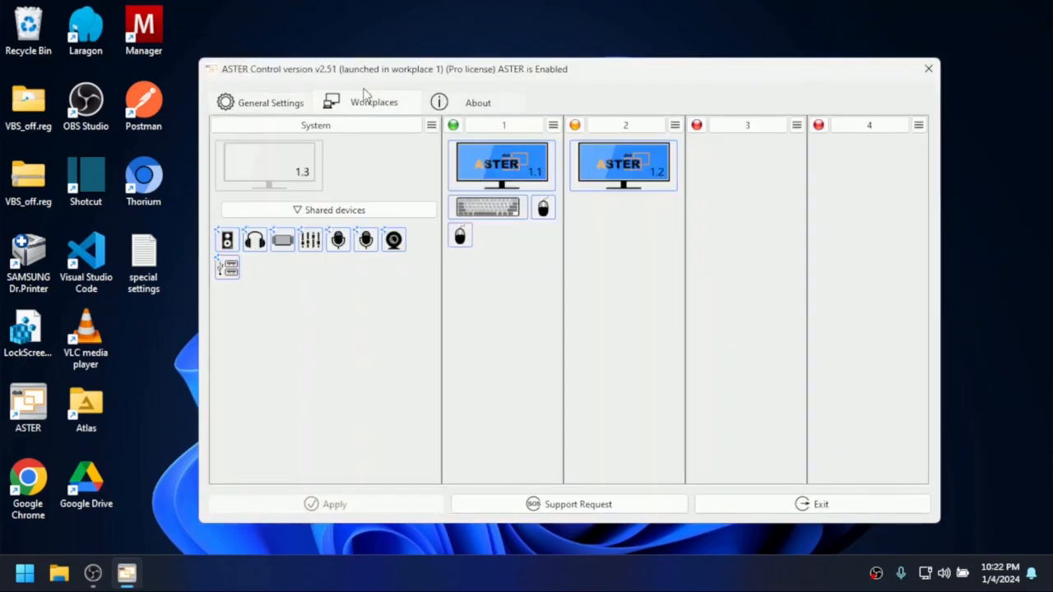
drag(372, 76, 361, 58)
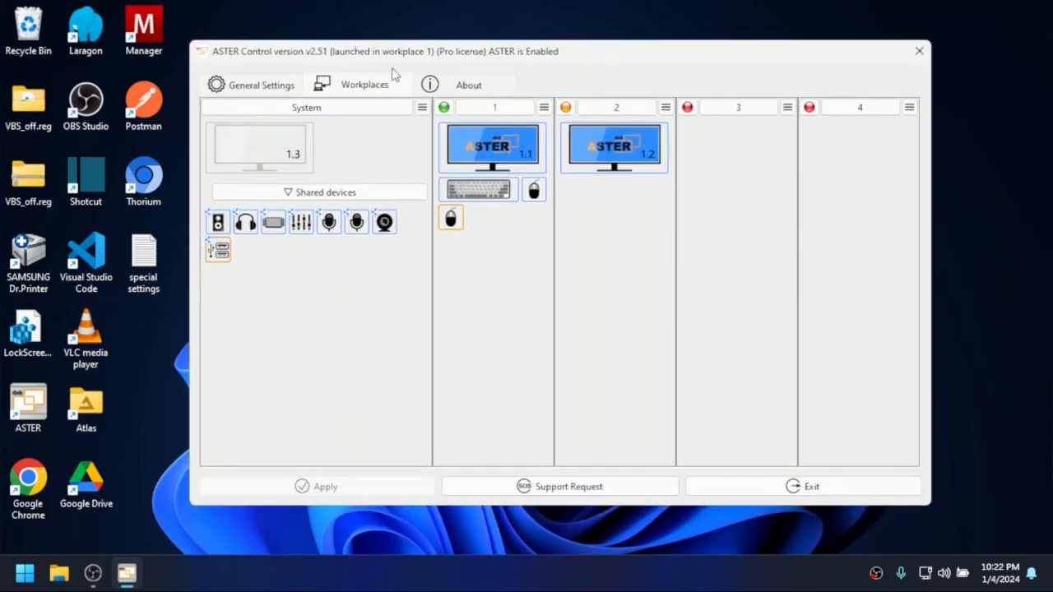
- Assign the IP address 192.168.1.250 (Ethernet) to workplace 1
click(544, 107)
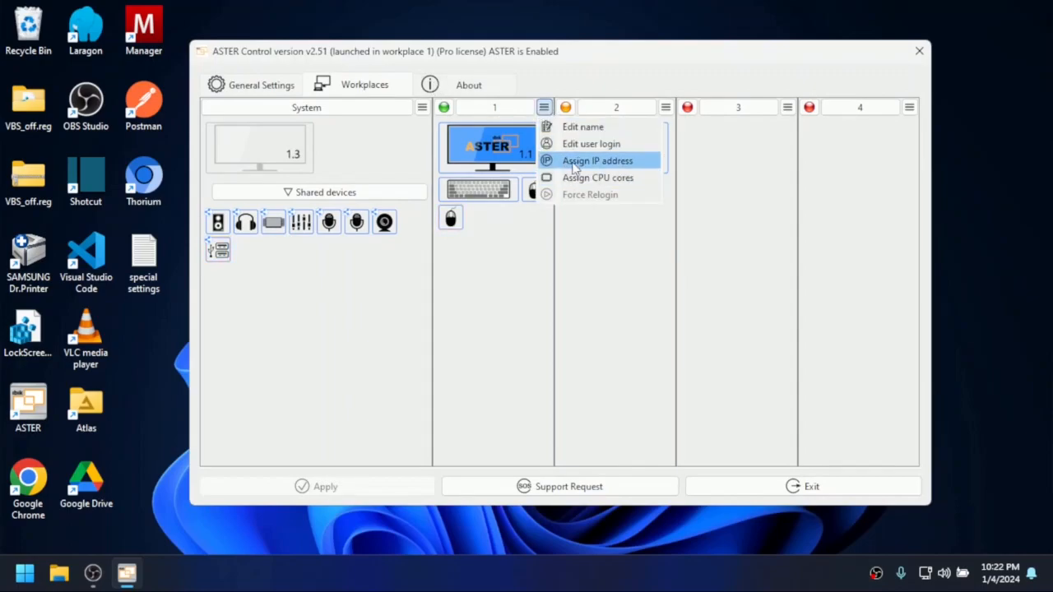
click(574, 161)
click(560, 213)
click(559, 227)
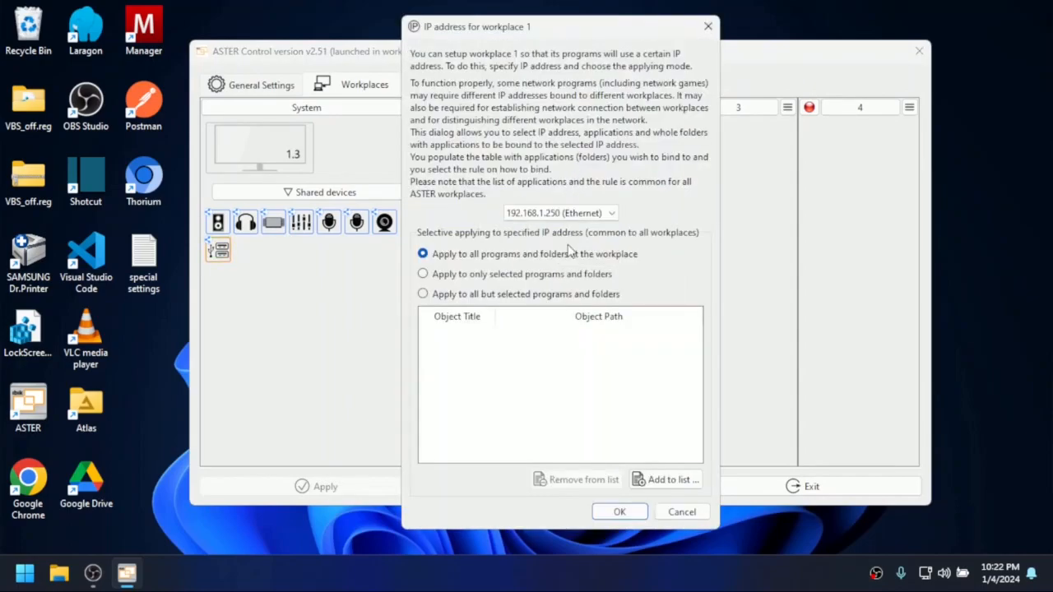
click(619, 511)
- Assign the IP address 192.168.1.251 (Ethernet) to workplace 2
click(666, 107)
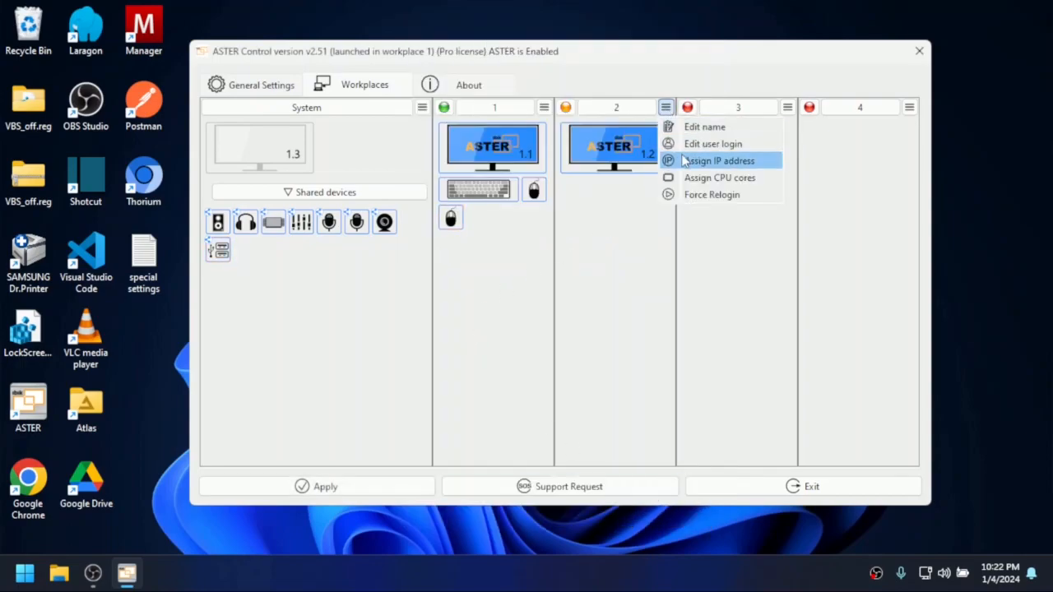
click(685, 160)
click(606, 215)
click(590, 254)
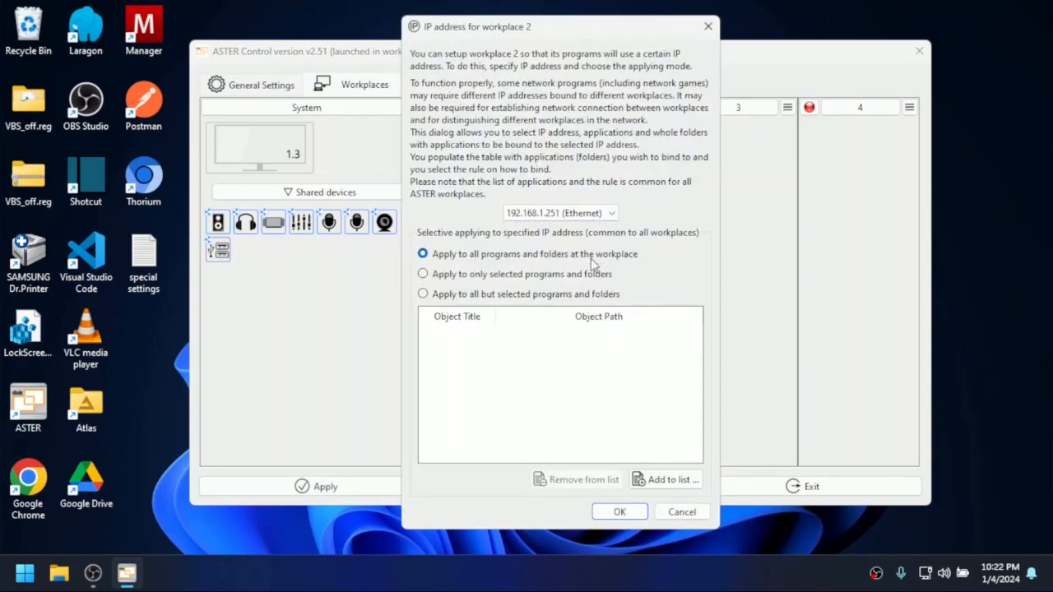
click(619, 512)
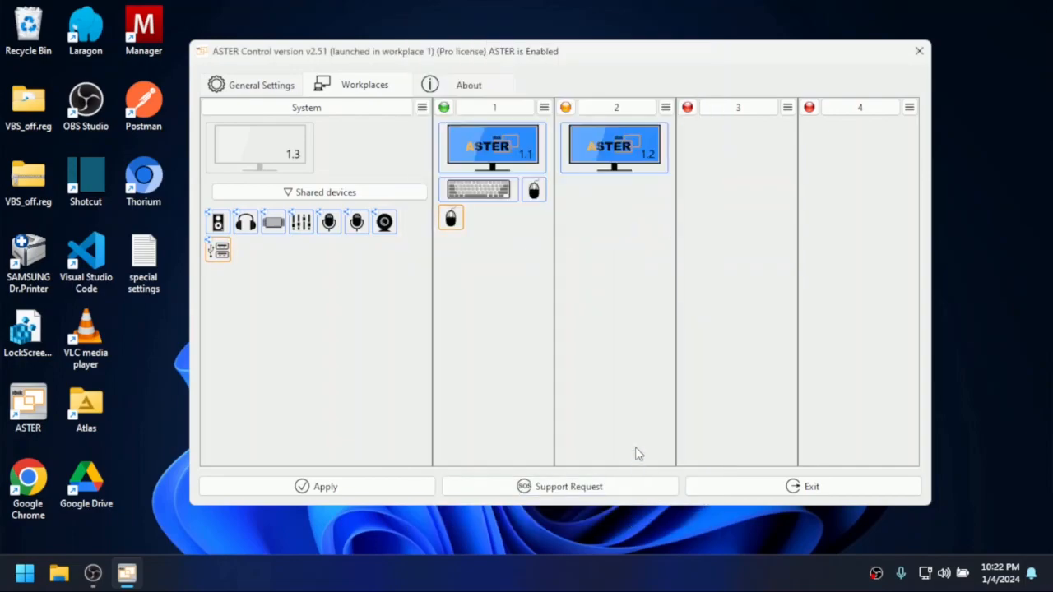
- Start adding an application in workplace 1's IP address settings and expand the Programs/common folder
click(544, 106)
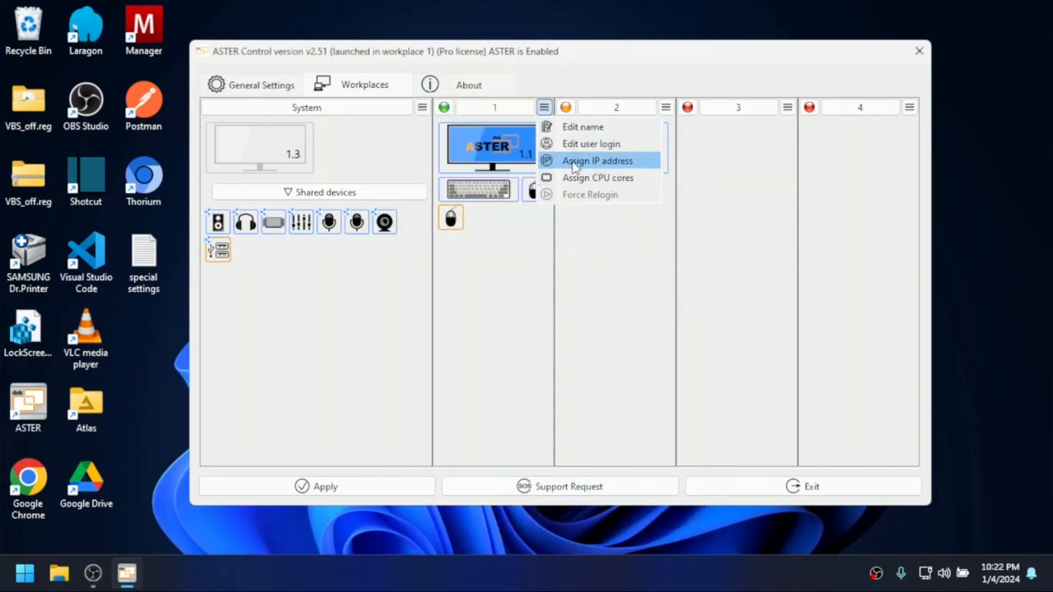
click(574, 160)
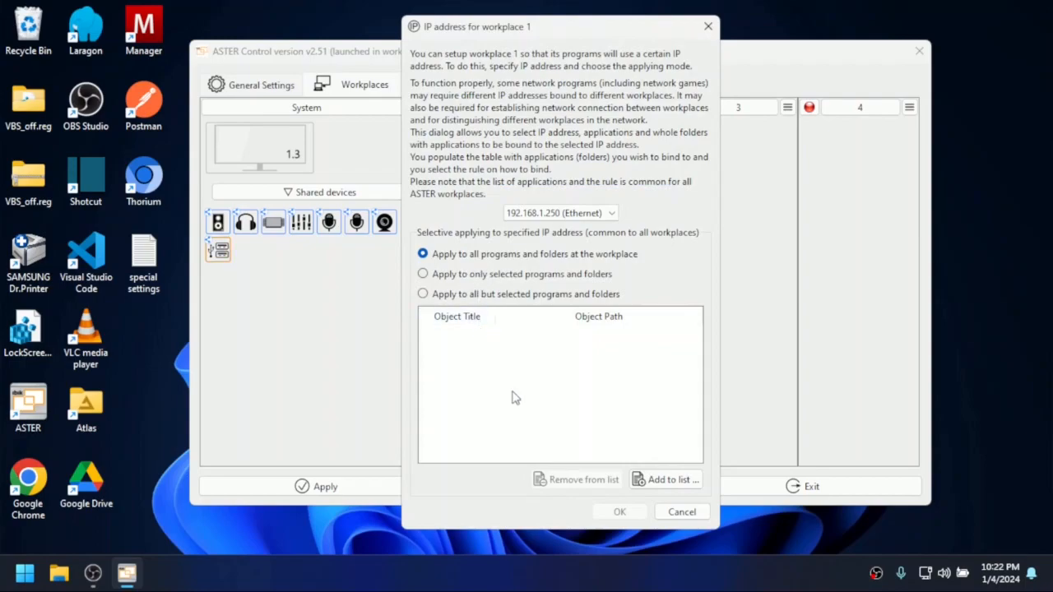
click(658, 483)
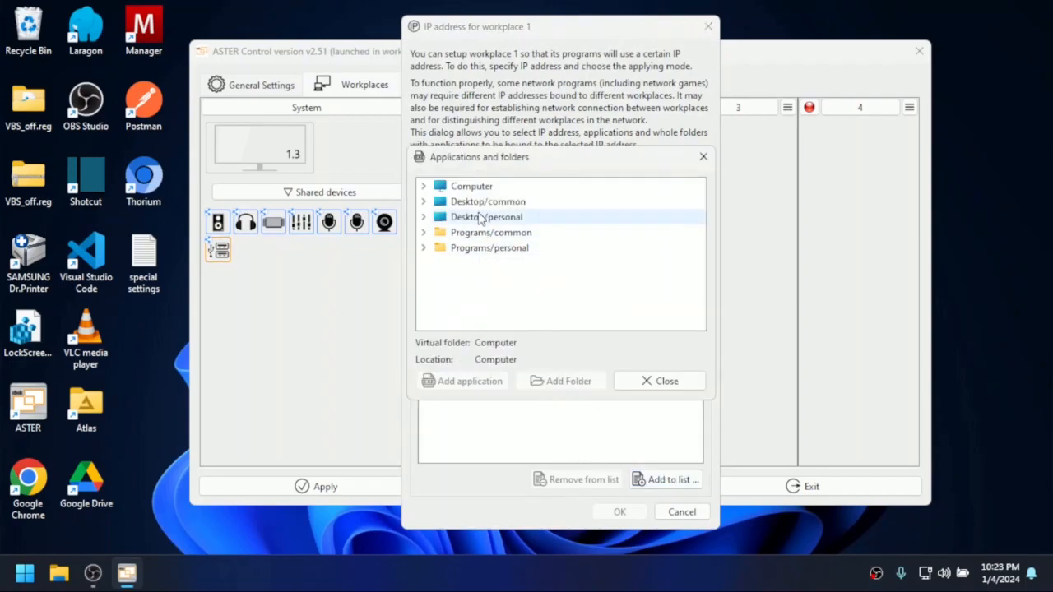
click(477, 236)
double_click(477, 236)
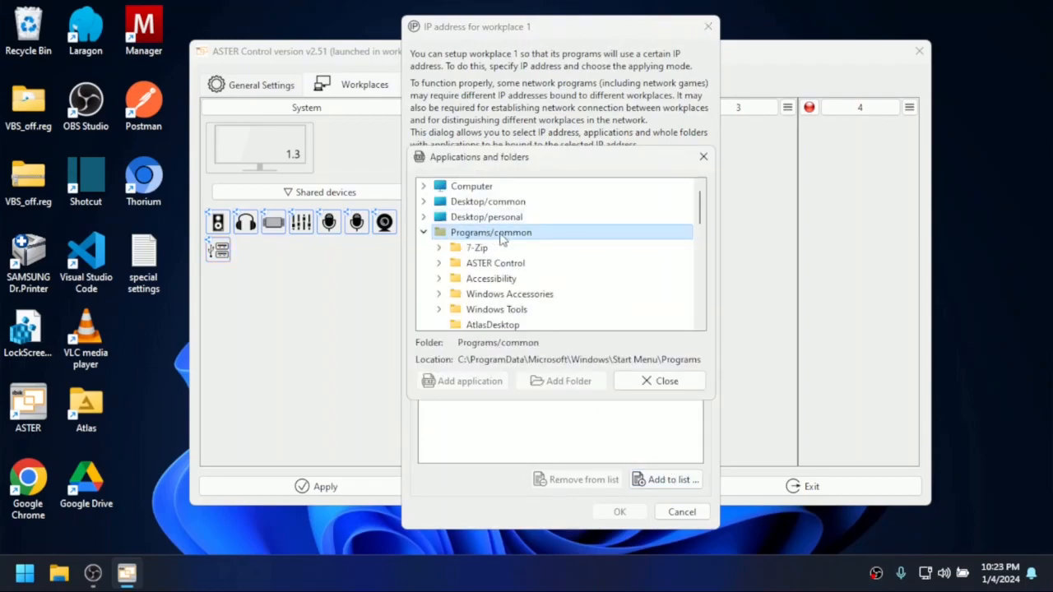
scroll(506, 241, down, 2)
scroll(508, 241, down, 5)
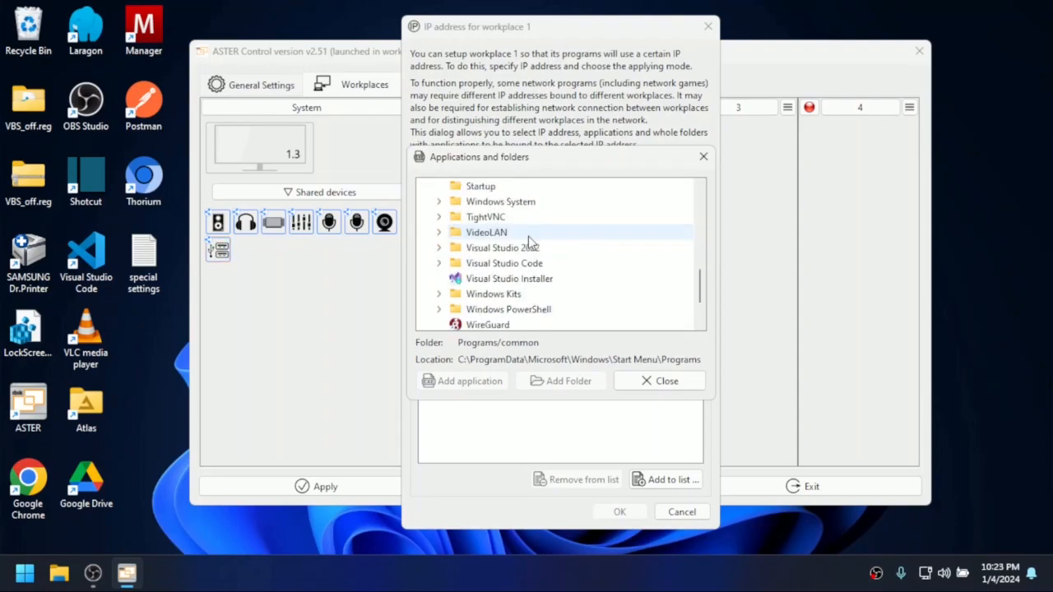
- Add Run TightVNC Server from TightVNC's Application Mode folder to workplace 1's IP binding list and accept the settings
click(486, 216)
double_click(485, 217)
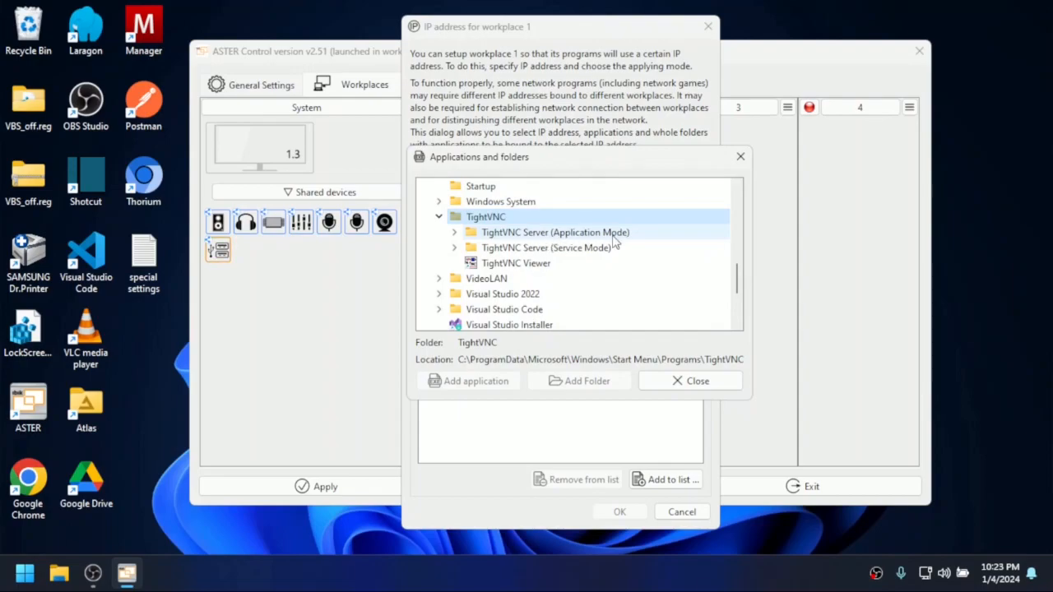
double_click(543, 232)
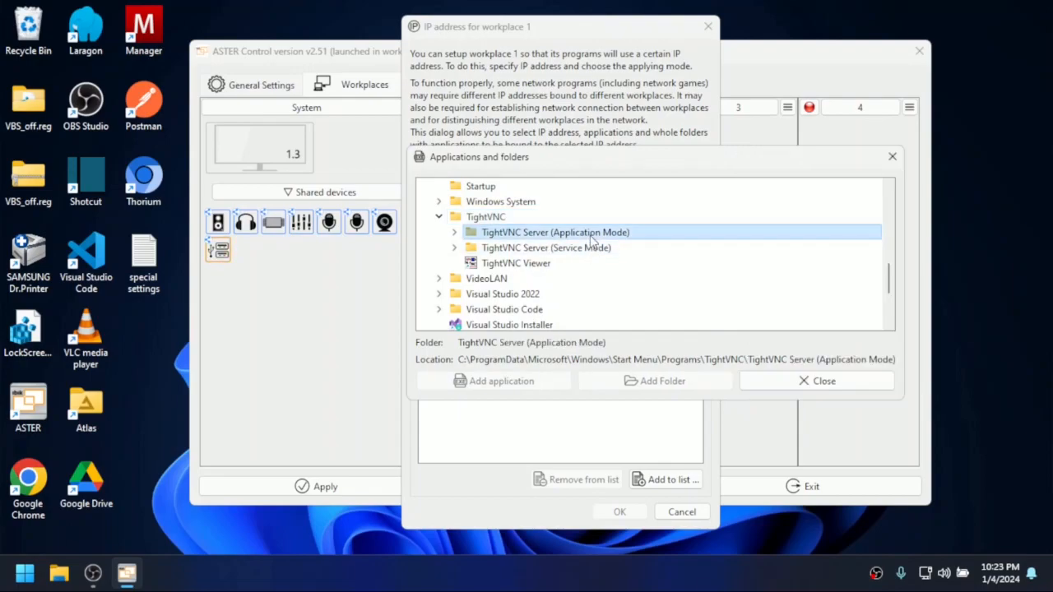
click(527, 250)
click(499, 385)
click(797, 390)
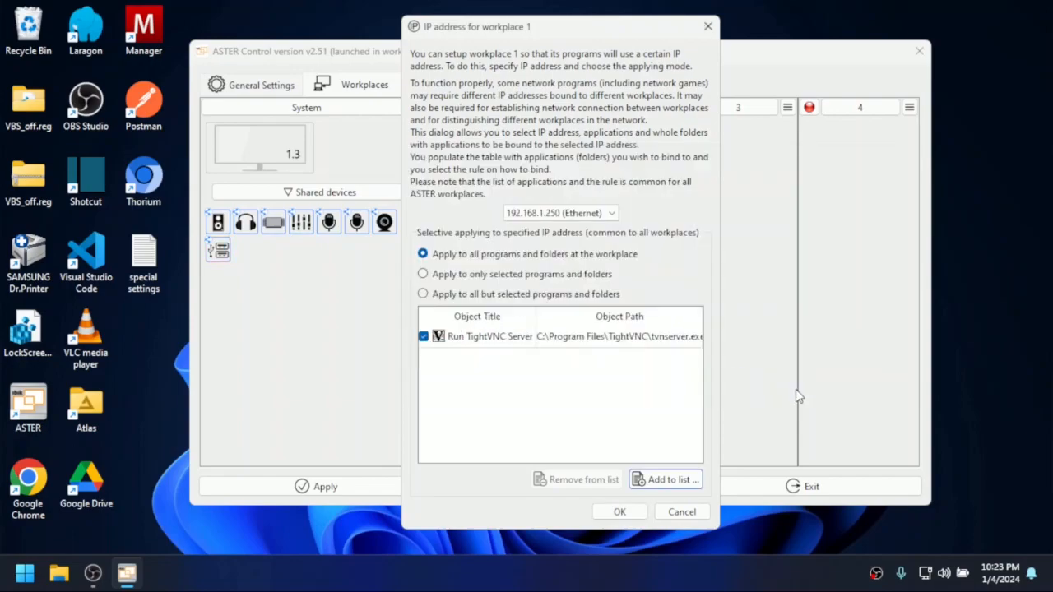
click(438, 338)
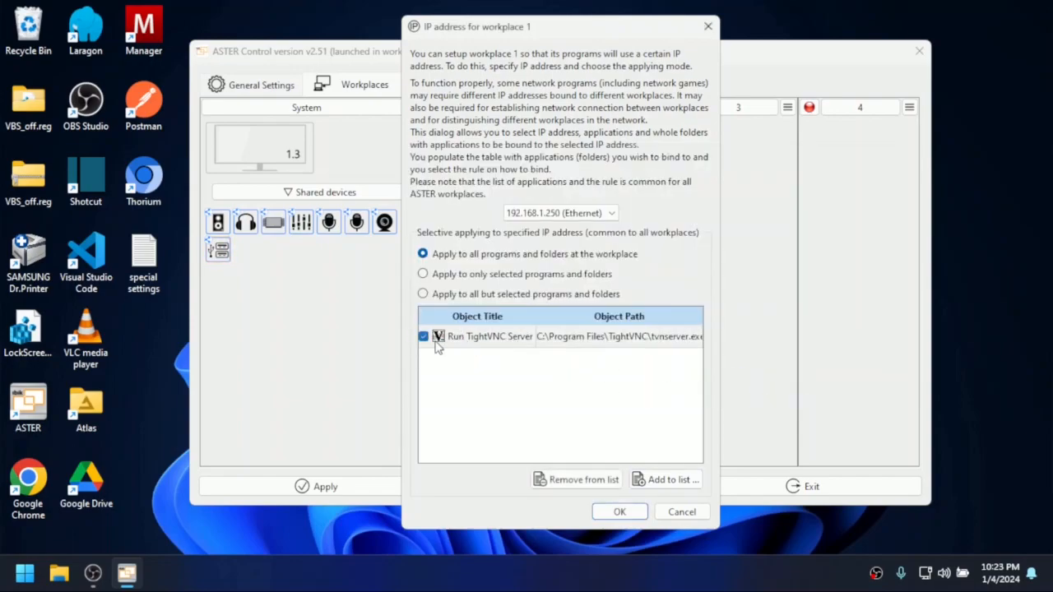
click(625, 511)
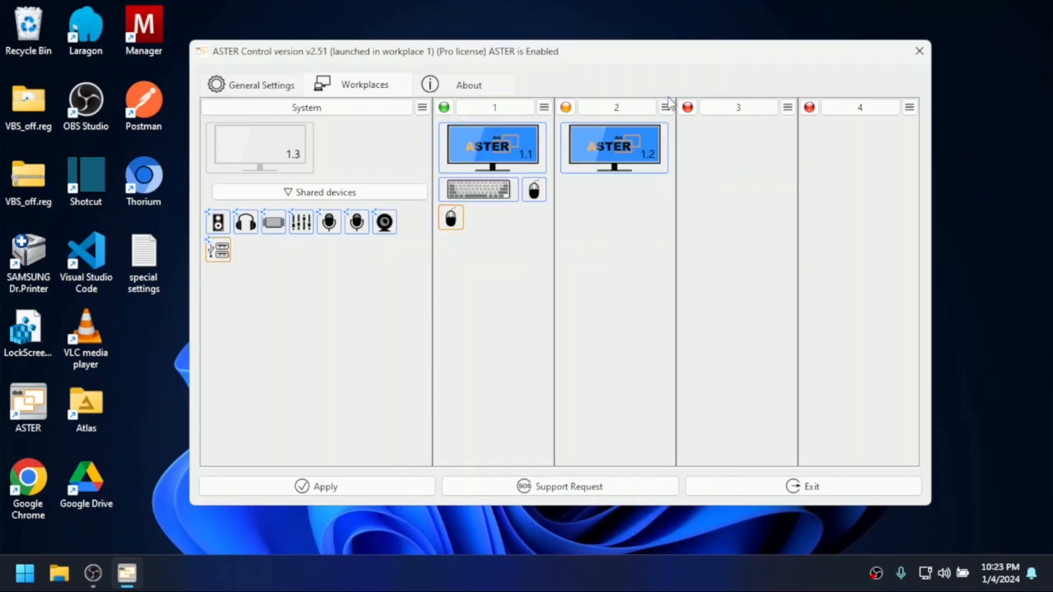
- Check the bound application list in workplace 2's IP address settings without changing it
click(665, 107)
click(683, 156)
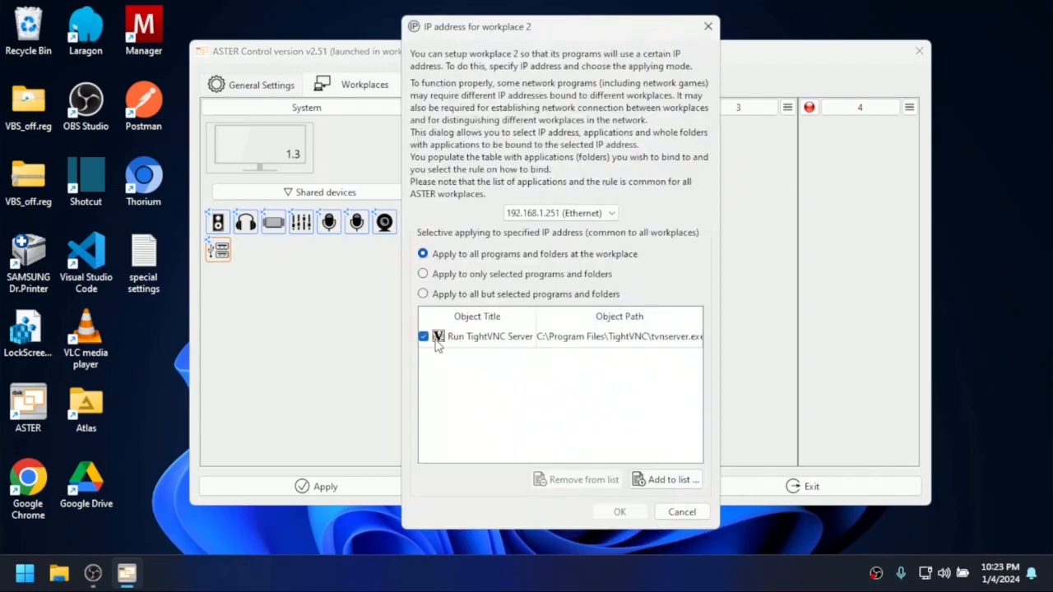
click(681, 512)
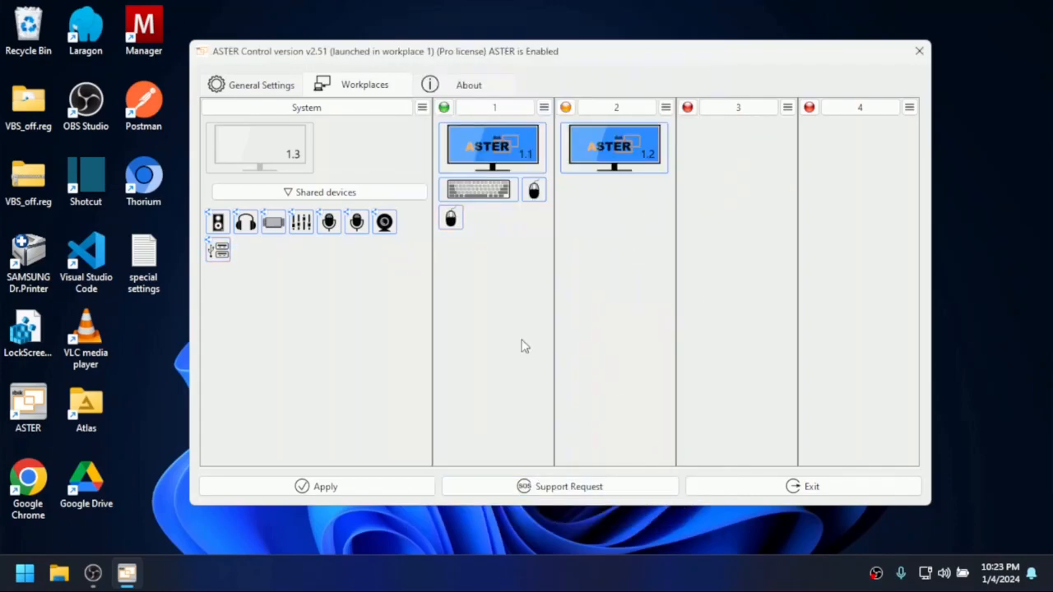
- Review the available addresses in workplace 1's IP address settings and close them unchanged
click(543, 107)
click(570, 161)
click(564, 213)
click(564, 213)
click(708, 27)
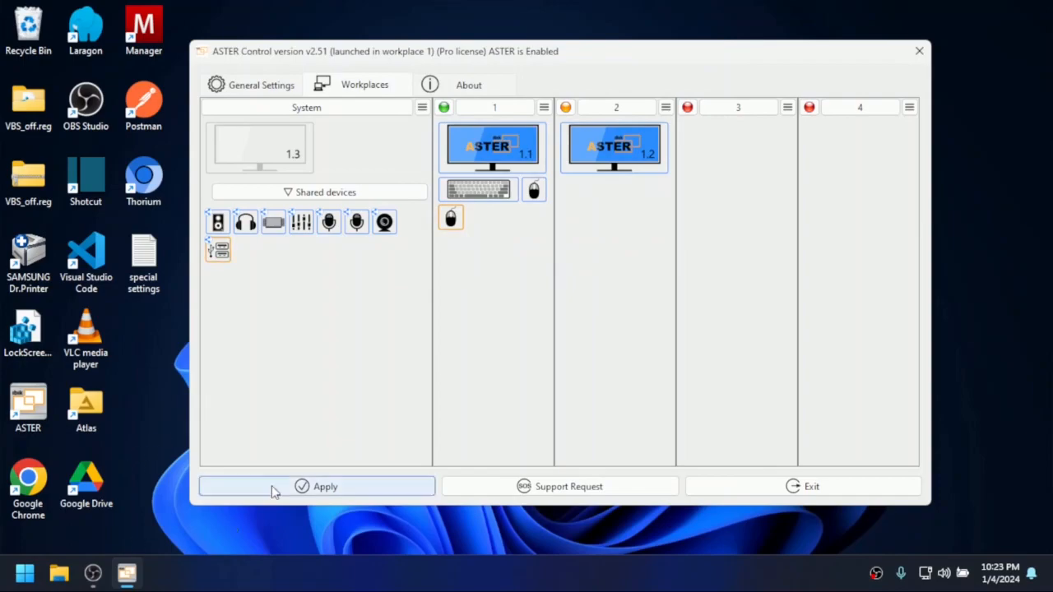
- Open the advanced TCP/IPv4 settings of the Ethernet adapter from ASTER's general settings
click(259, 89)
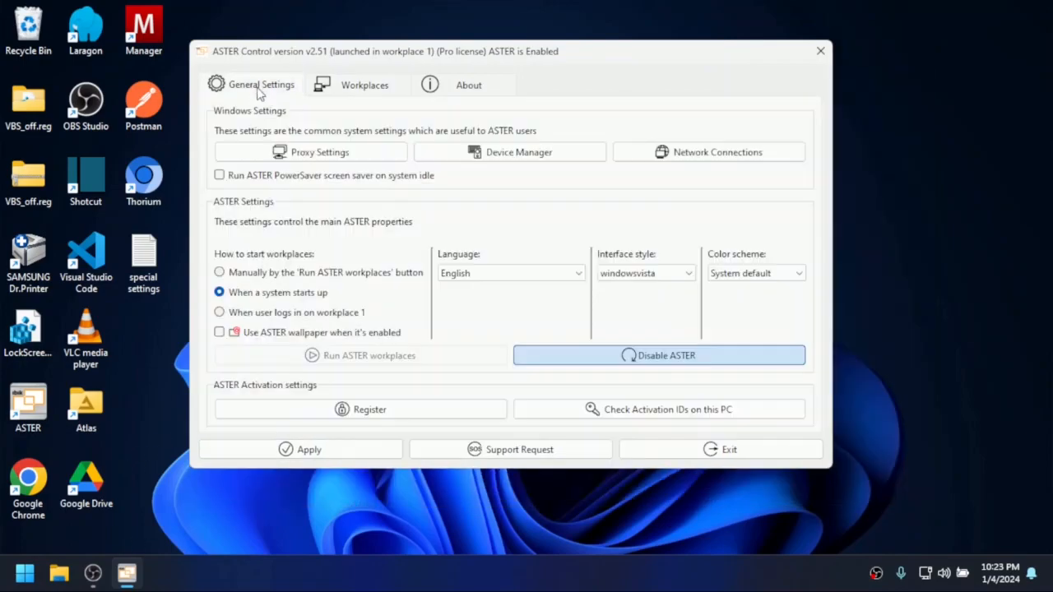
click(714, 156)
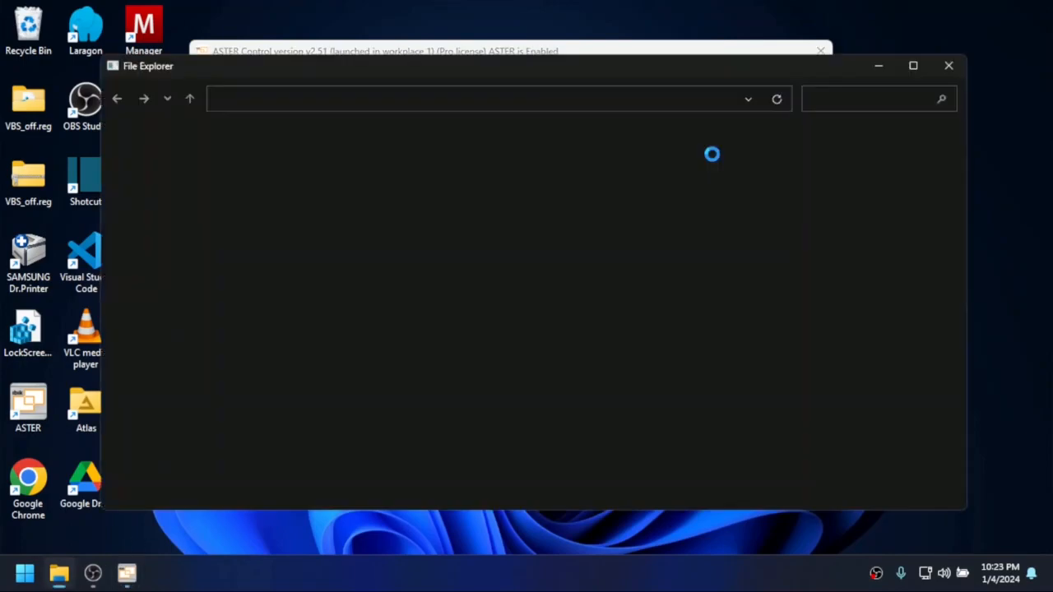
double_click(160, 160)
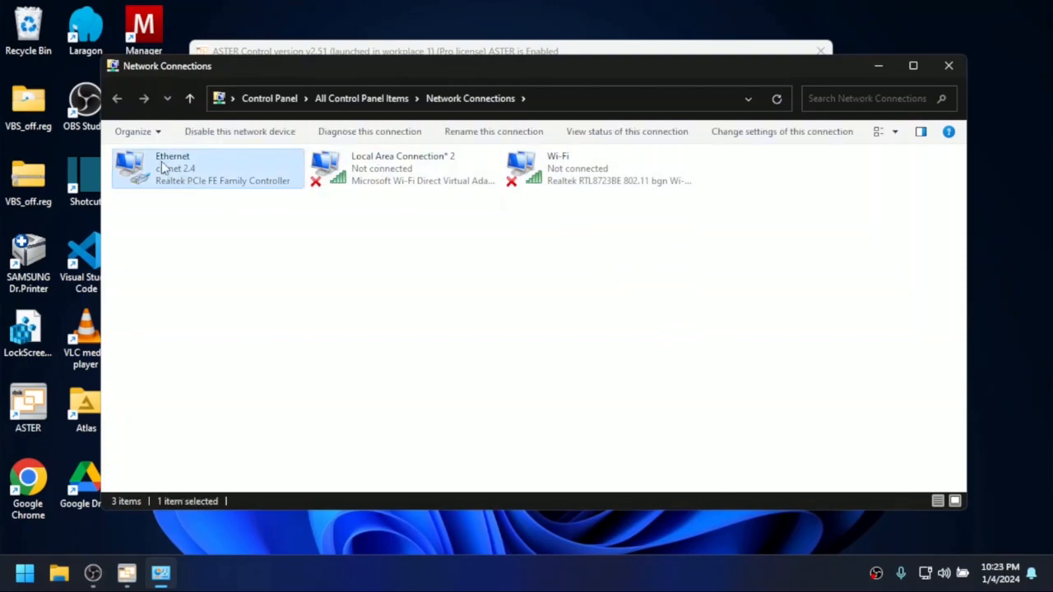
click(437, 415)
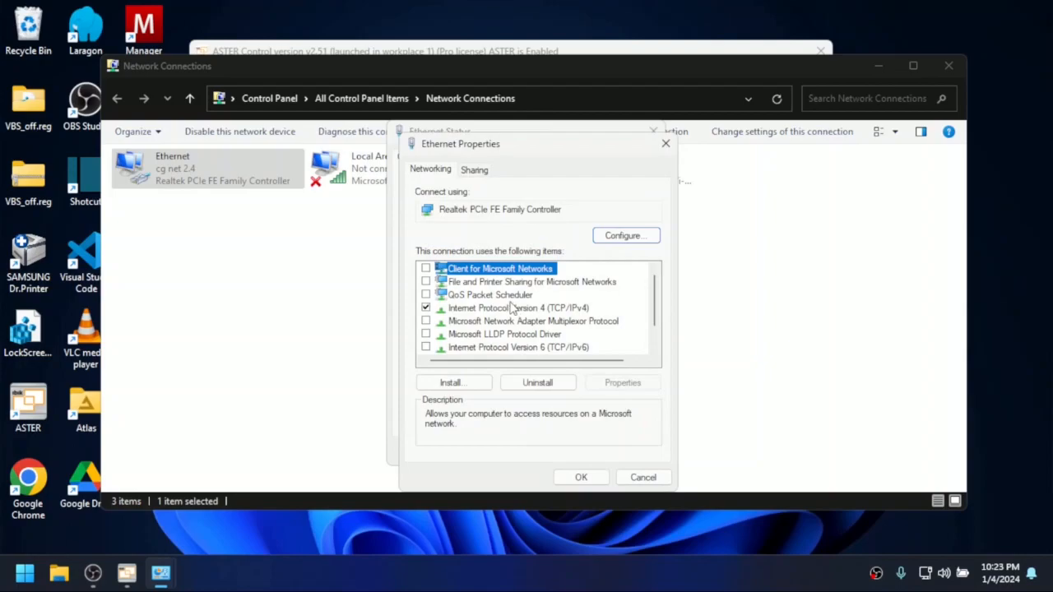
click(453, 309)
double_click(540, 309)
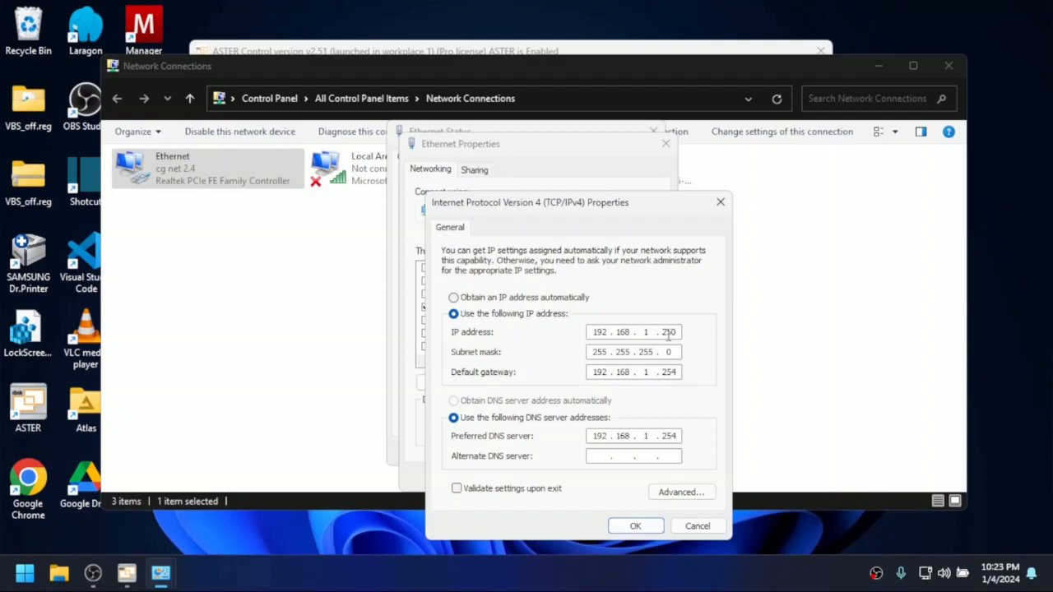
click(689, 498)
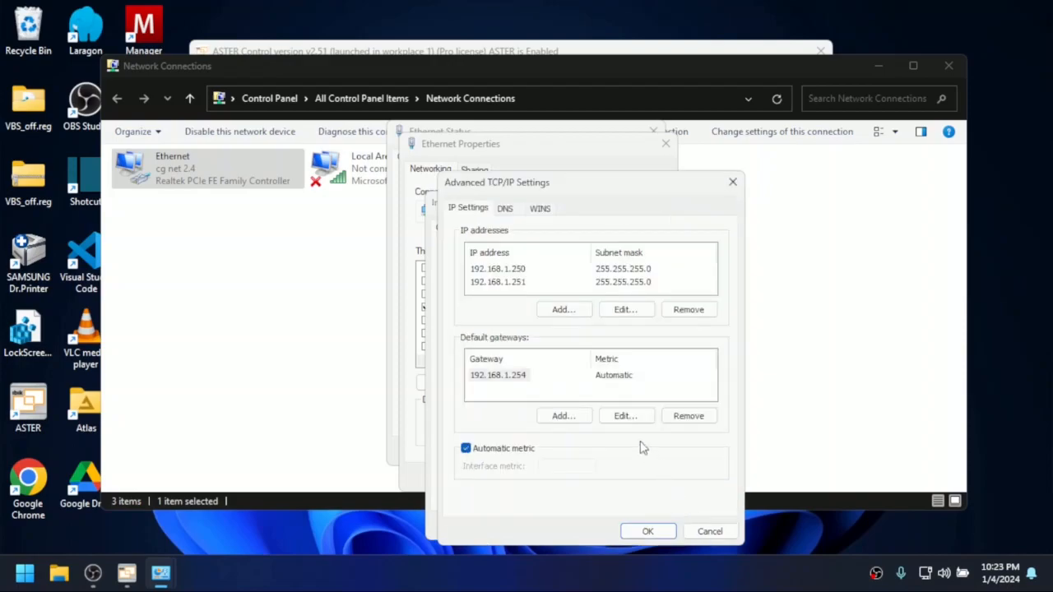
- Add the IP address 192.168.1.252 with subnet mask 255.255.255.0 to the Ethernet adapter
click(564, 312)
text(192 . 168 . 1 . 252)
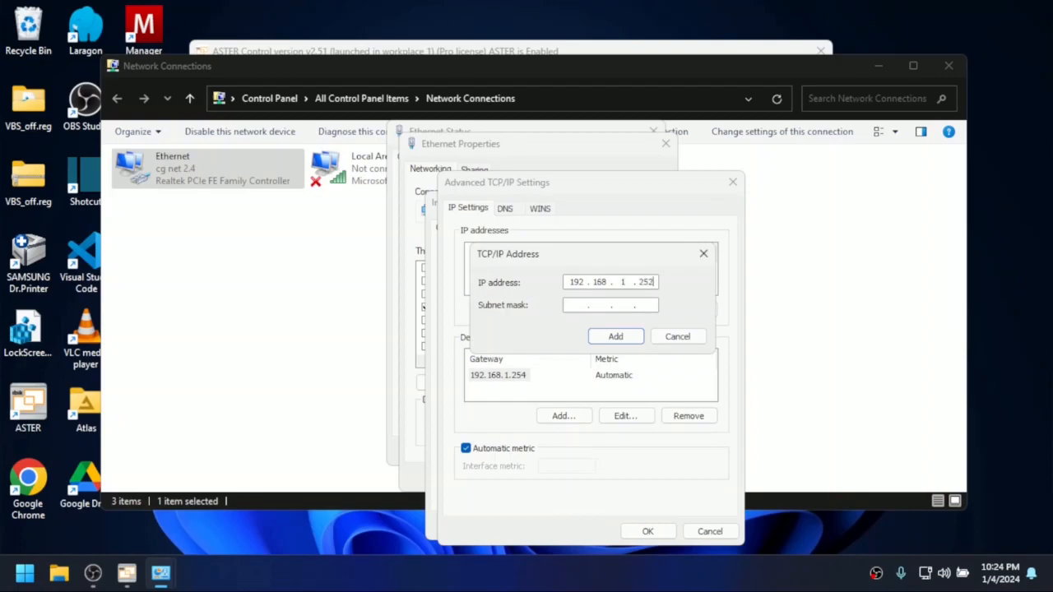
key(Tab)
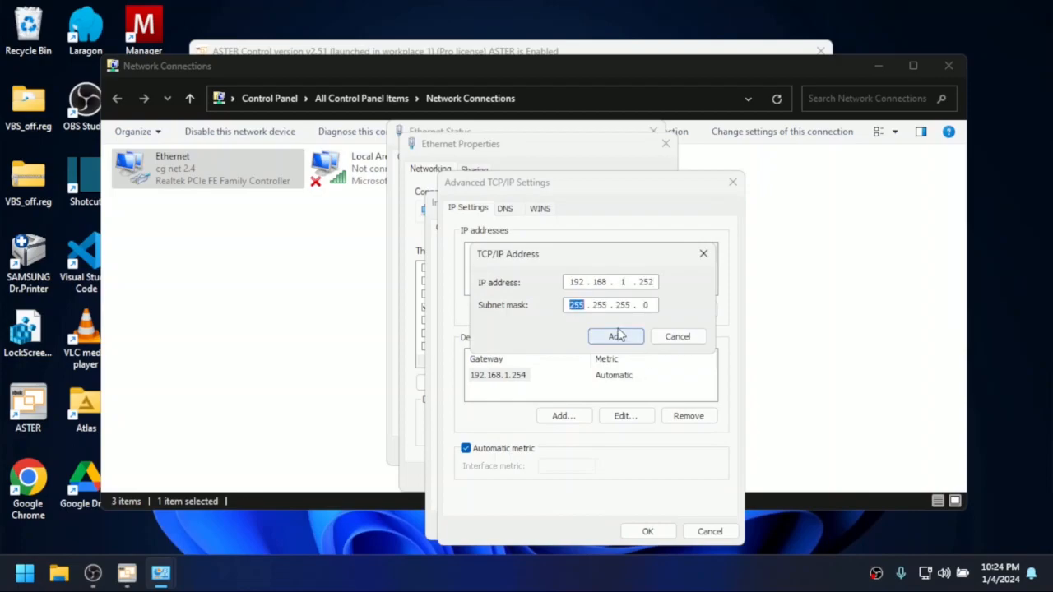
click(616, 337)
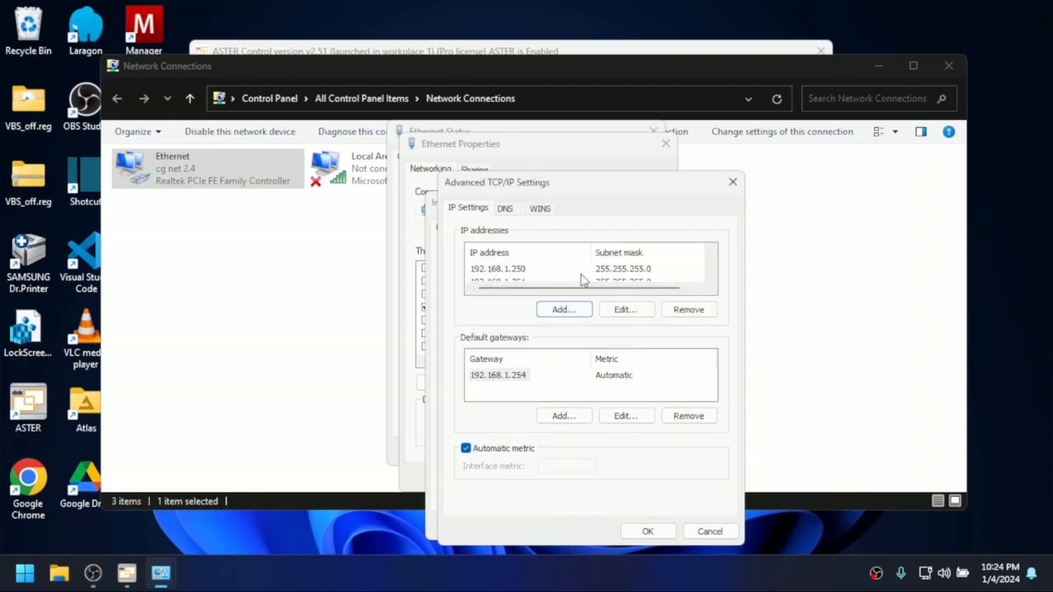
- Review the Ethernet adapter's IP address list, then accept the changed TCP/IPv4 settings and the adapter properties
click(512, 275)
scroll(511, 274, down, 2)
scroll(511, 275, up, 2)
scroll(509, 275, down, 1)
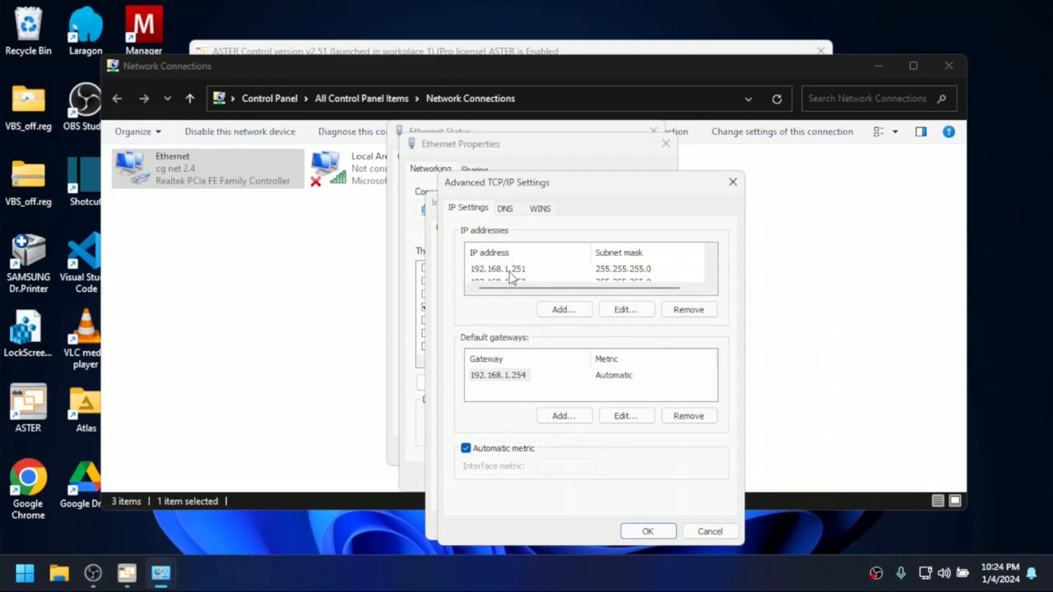
click(647, 531)
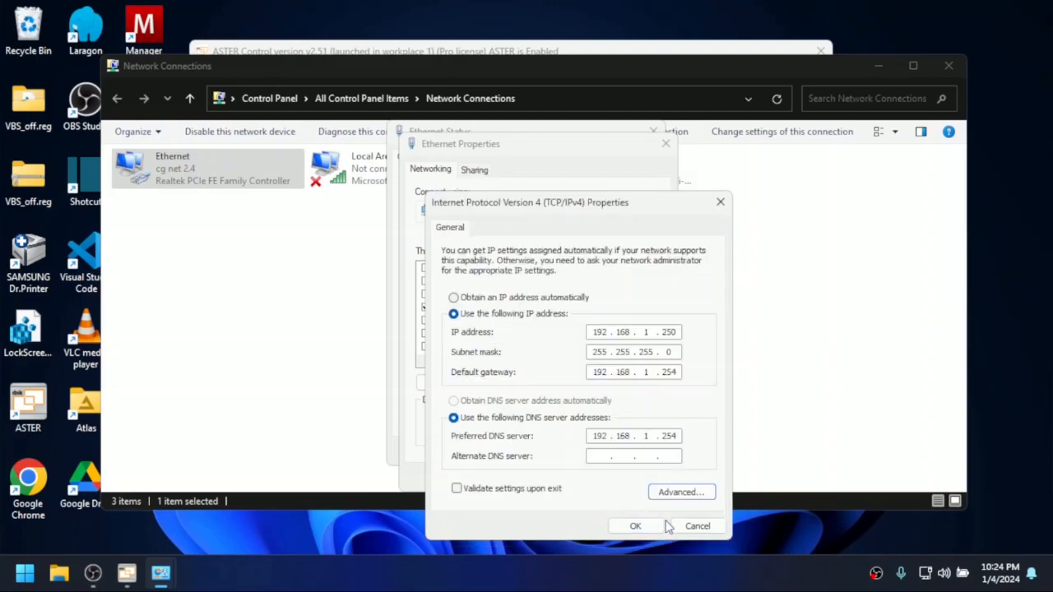
click(633, 524)
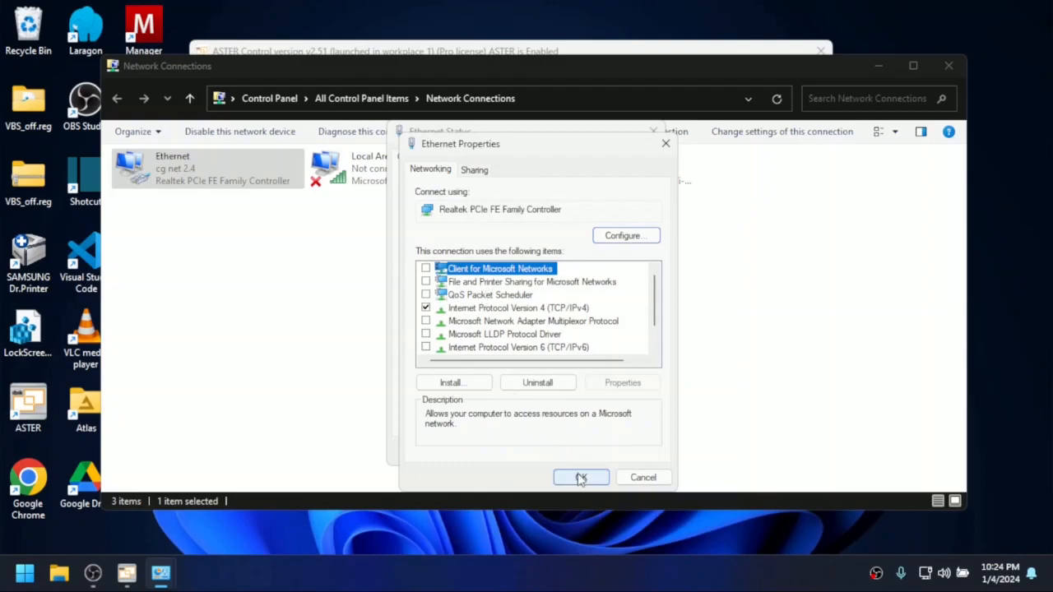
click(581, 477)
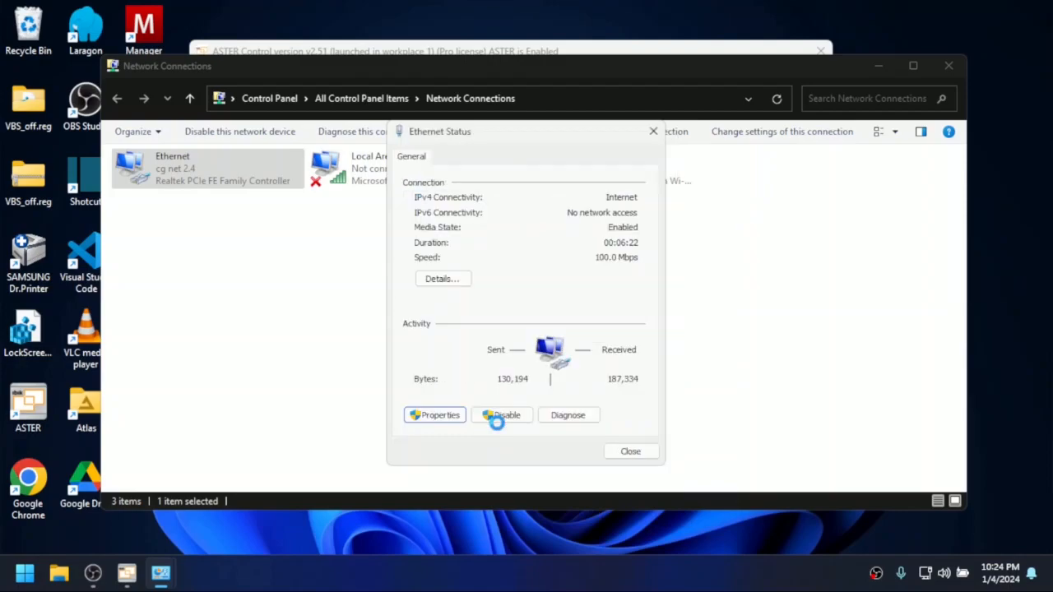
- Inspect the IPv4 addresses in the Ethernet connection details, then close the adapter status and network connections
click(449, 279)
click(566, 321)
click(546, 295)
click(541, 267)
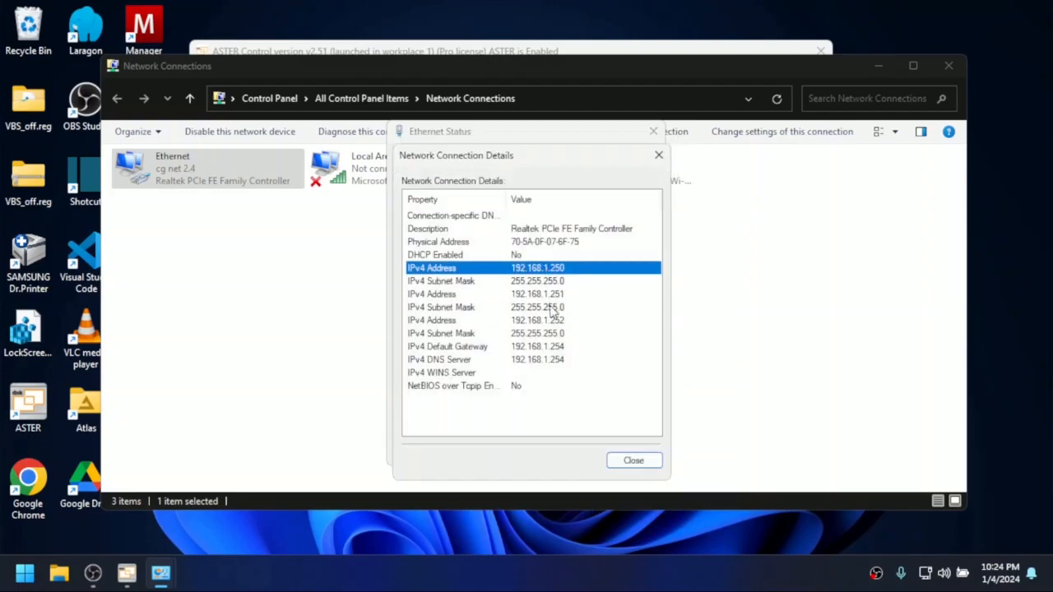
click(633, 461)
click(609, 458)
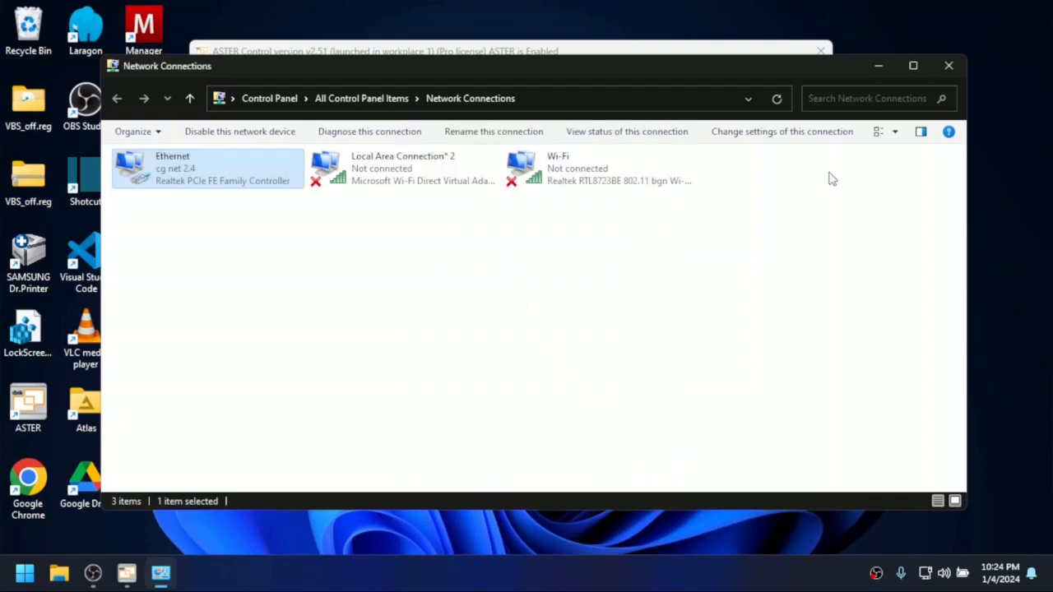
click(949, 66)
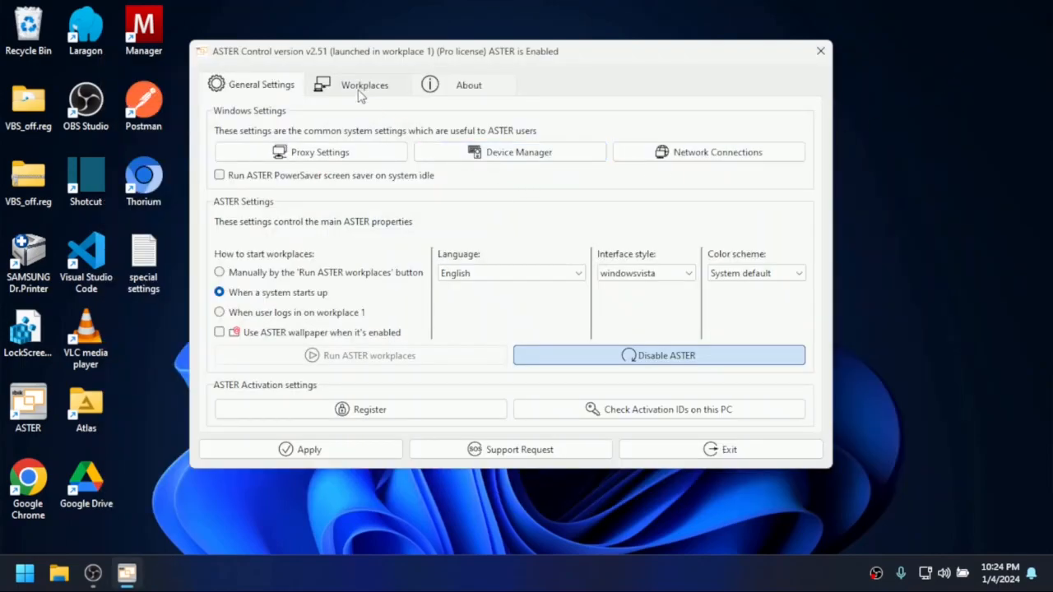
- Show ASTER's workplaces overview and view the options of workplace 1 without changing them
click(355, 85)
click(544, 107)
click(569, 161)
key(Escape)
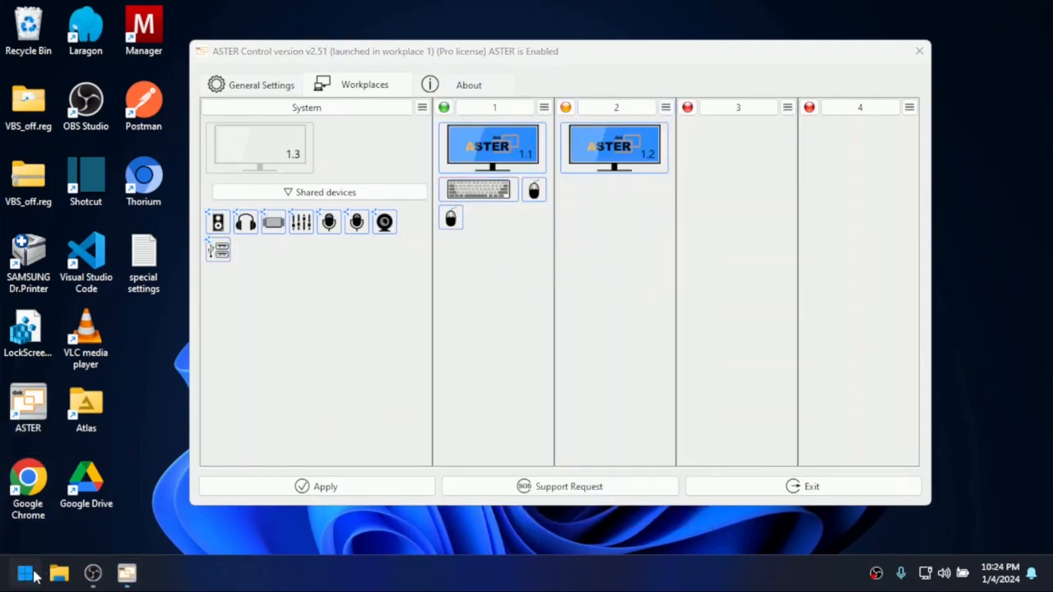
- Search Windows for "run" and launch TightVNC Server in workplace 1
click(27, 575)
text(rug)
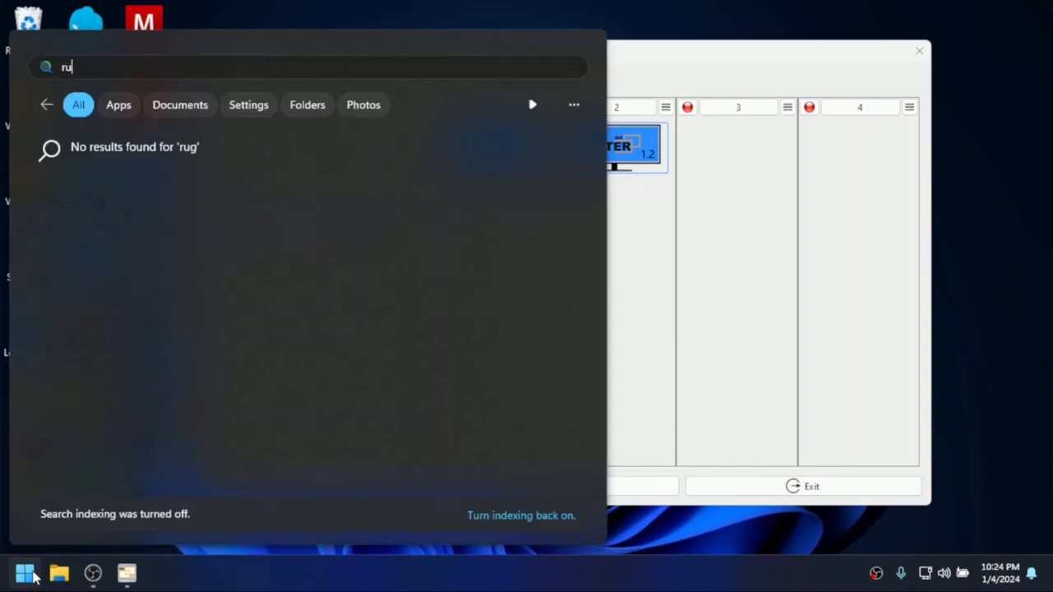
text(n TightVNC Server)
key(Return)
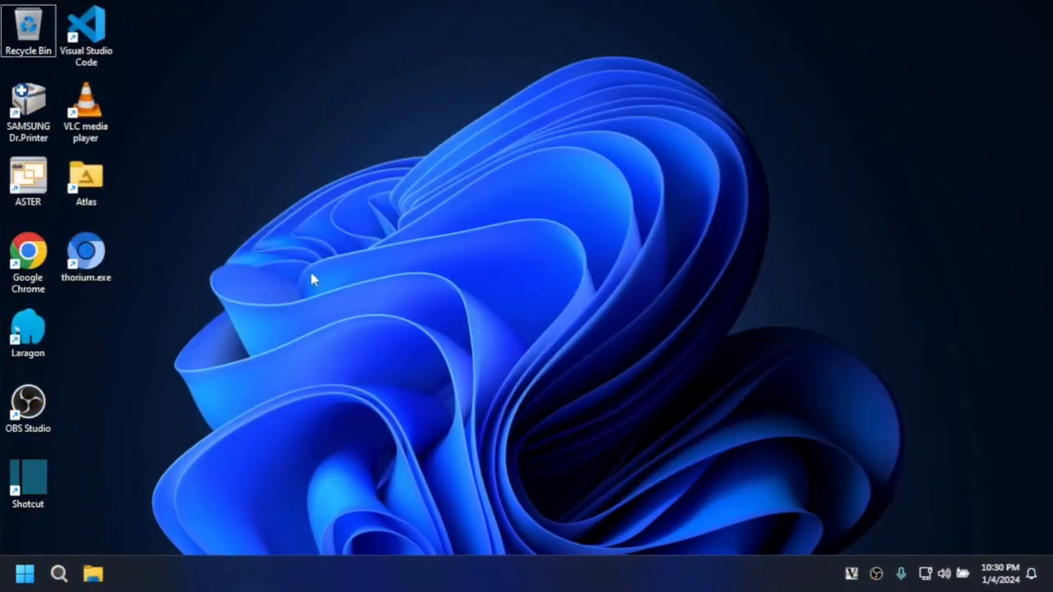
- Shut down the running TightVNC Server in workplace 2
right_click(852, 574)
click(872, 561)
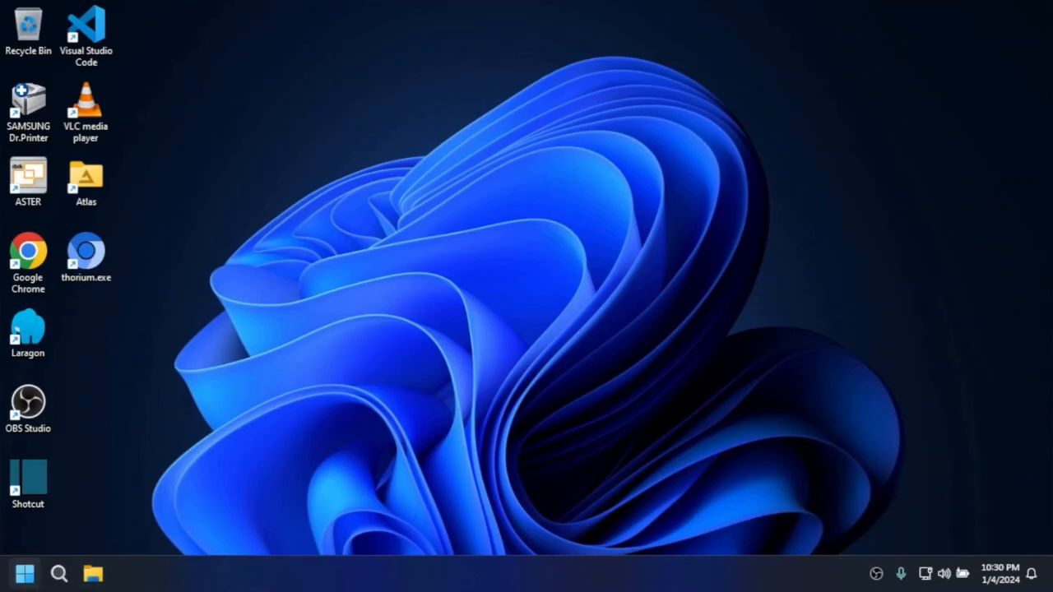
click(25, 573)
text(tightVNC Viewer)
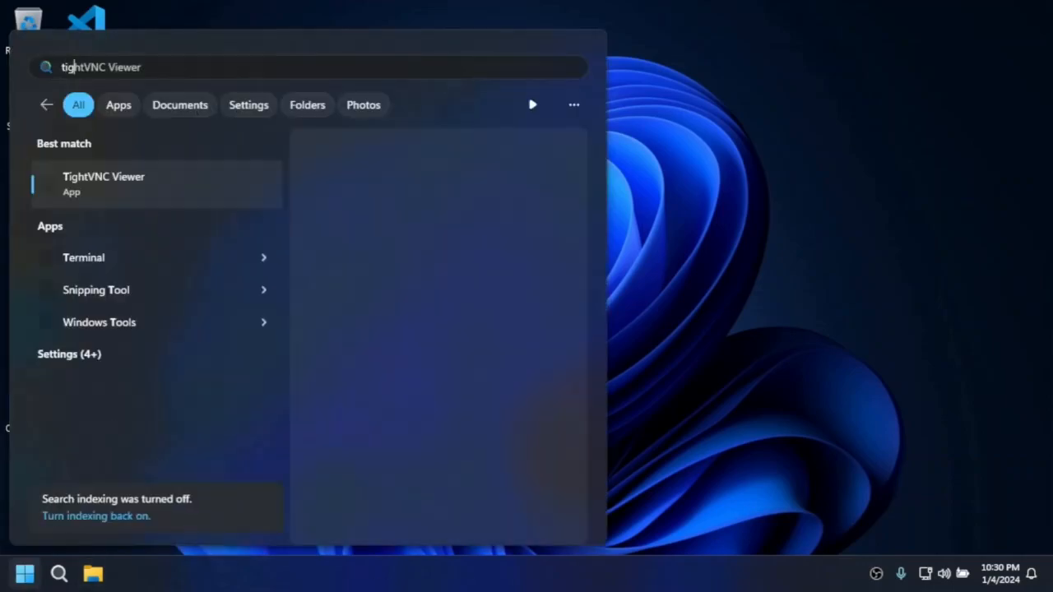
key(Return)
click(672, 168)
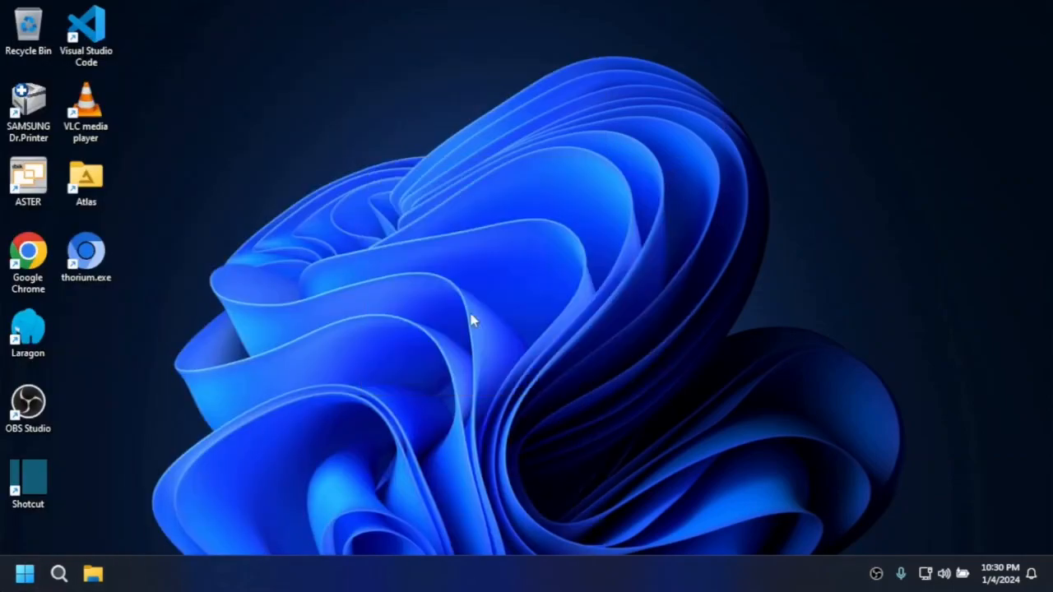
- Search Windows for "tight", start TightVNC Server in workplace 2, and refresh the desktop
key(super)
text(tight)
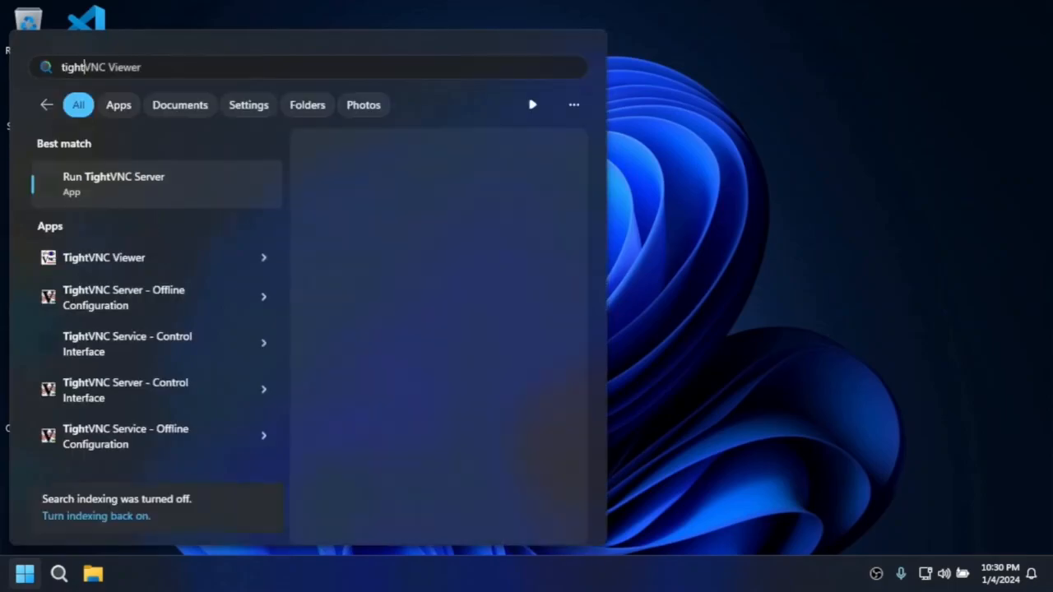
click(149, 260)
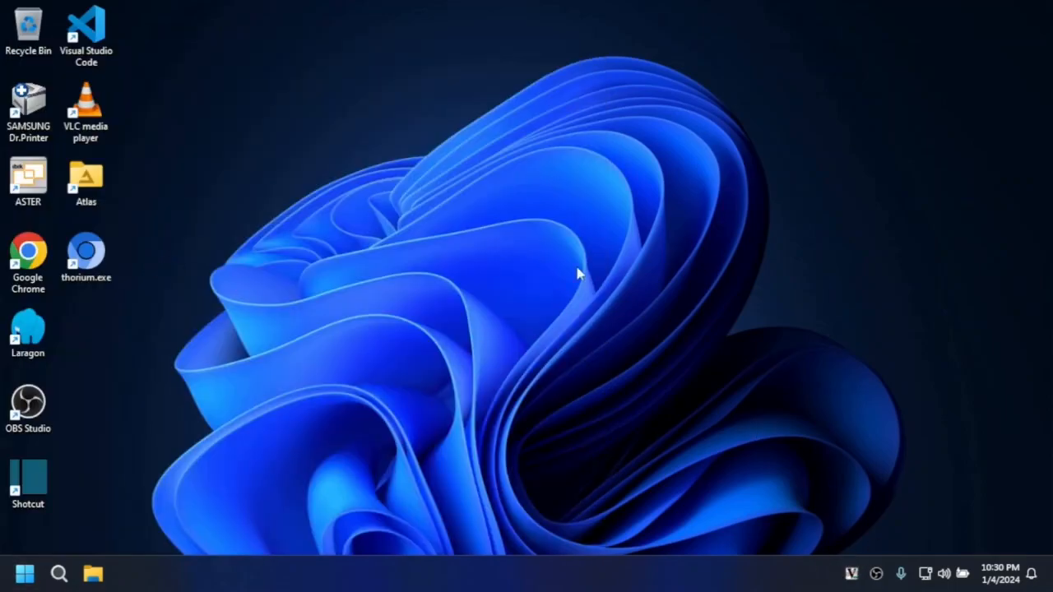
right_click(424, 227)
click(465, 267)
- Launch TightVNC Viewer in workplace 2 and connect to the remote host 192.168.1.250
click(24, 577)
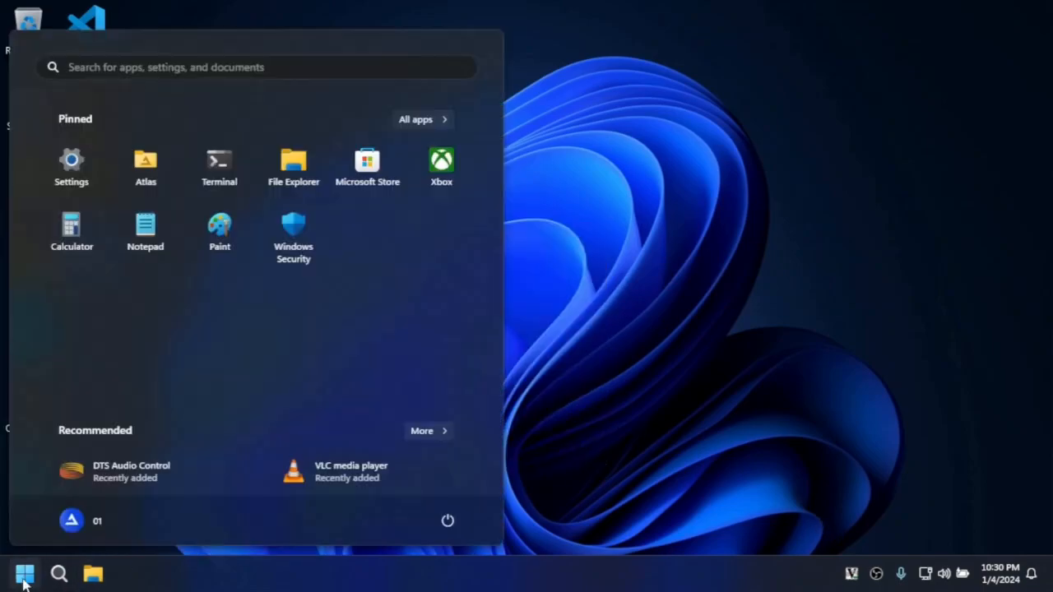
text(tigh)
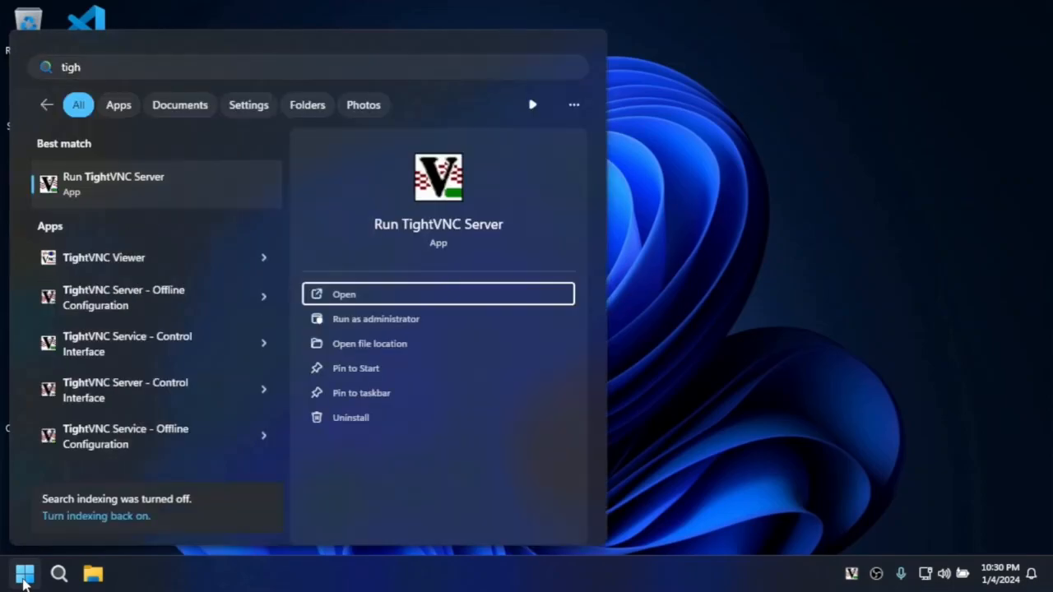
click(117, 258)
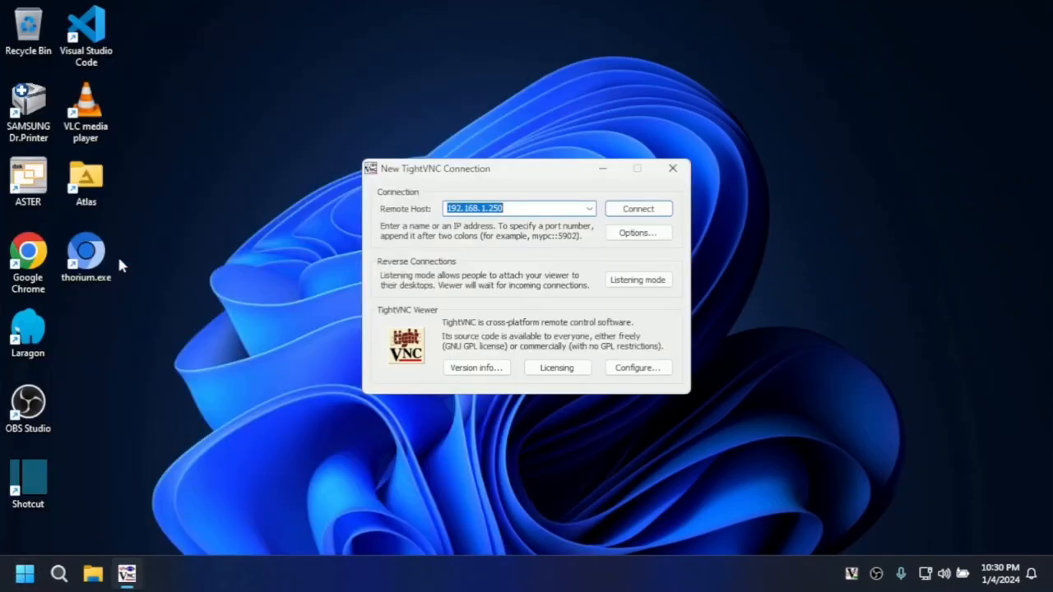
click(513, 205)
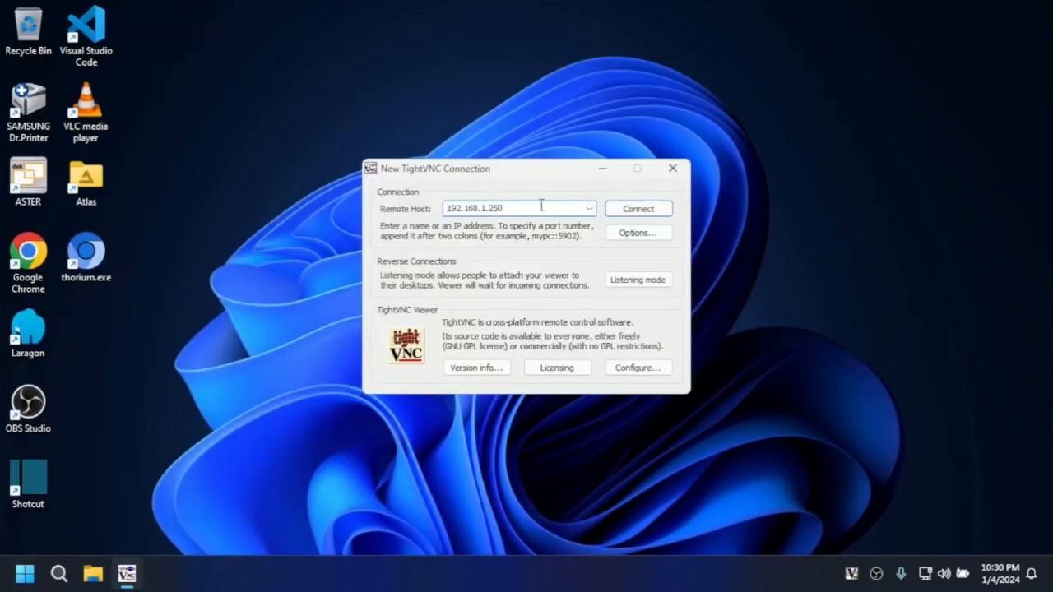
click(639, 208)
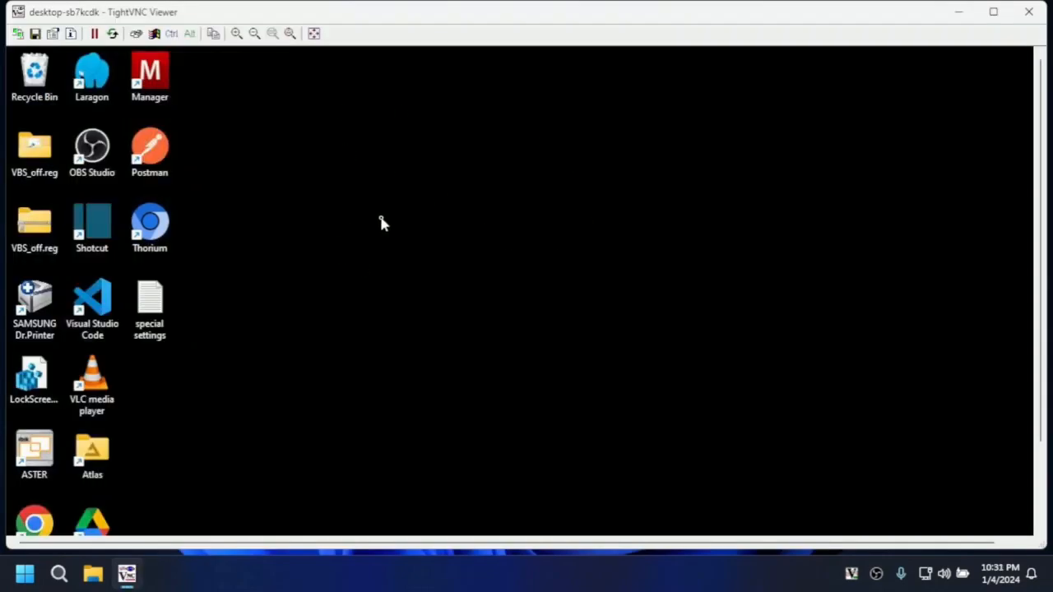
- Switch the remote desktop to full-screen mode and keep the full-screen message from being shown again
click(313, 33)
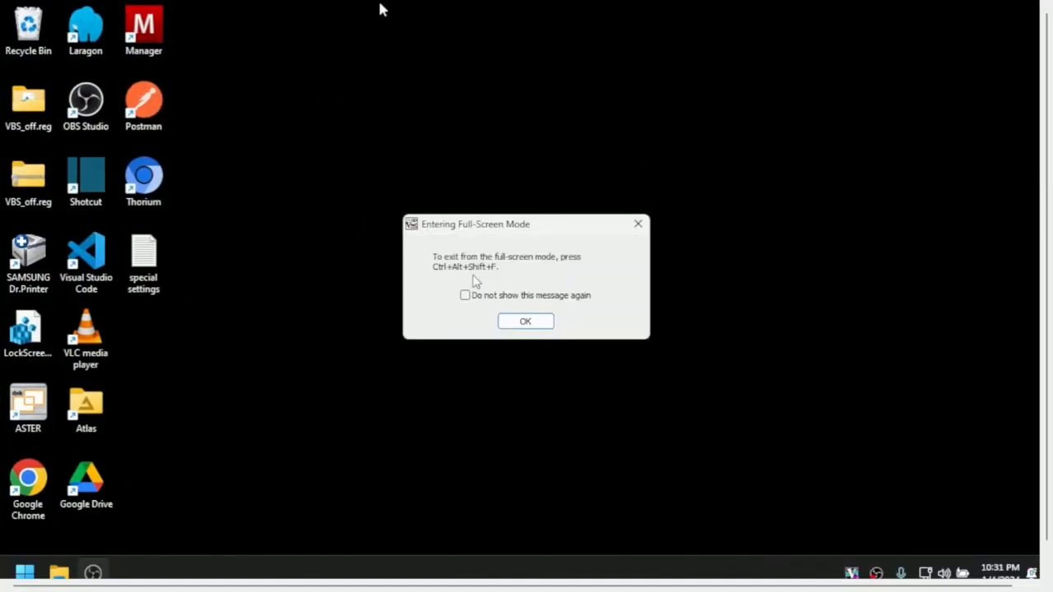
click(464, 296)
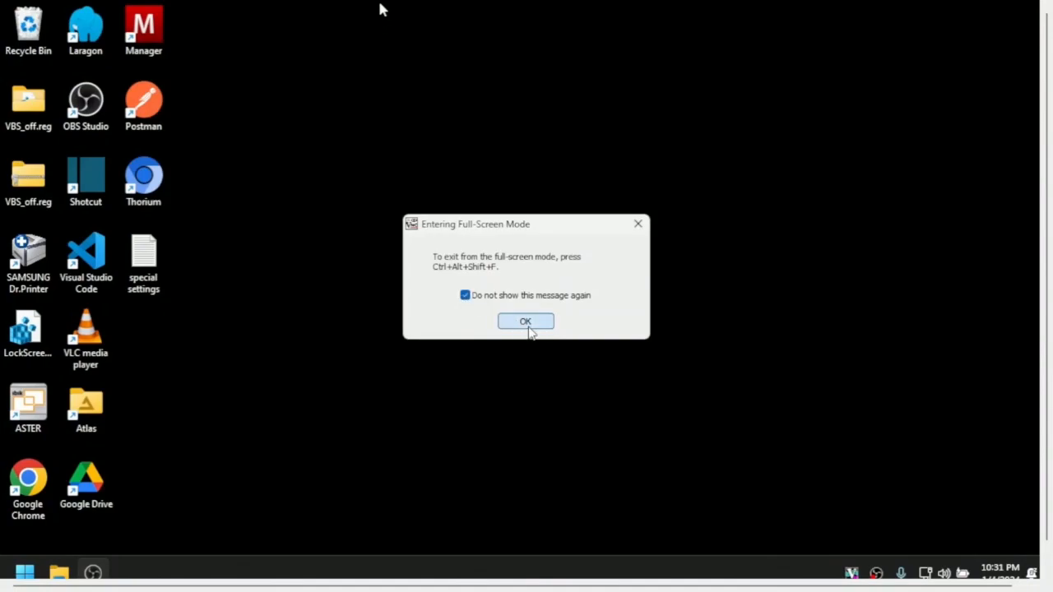
click(527, 324)
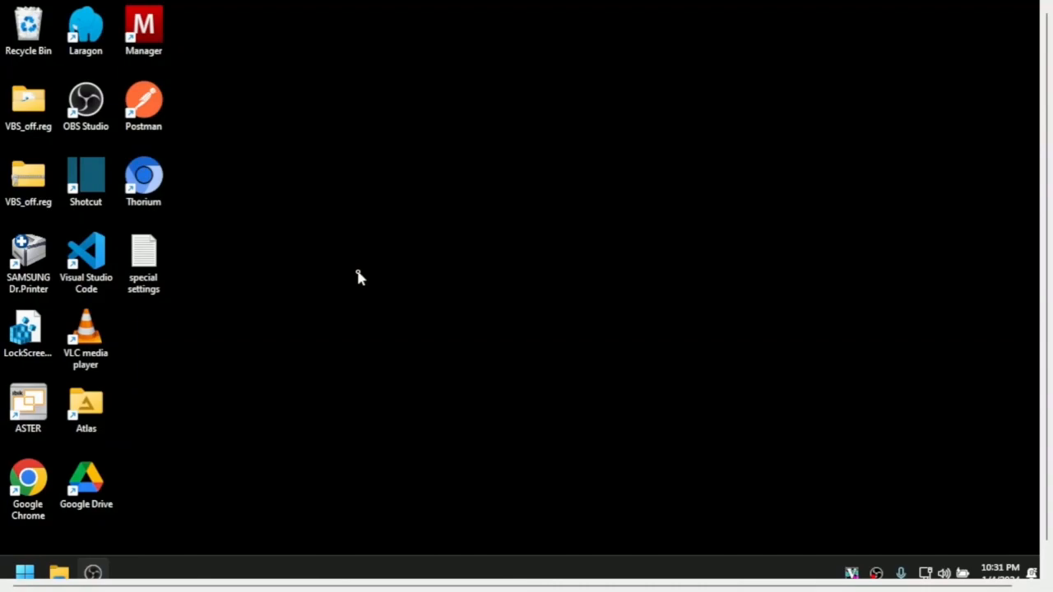
- Leave full-screen mode and scroll across the remote desktop in the viewer window
key(ctrl+alt+shift+f)
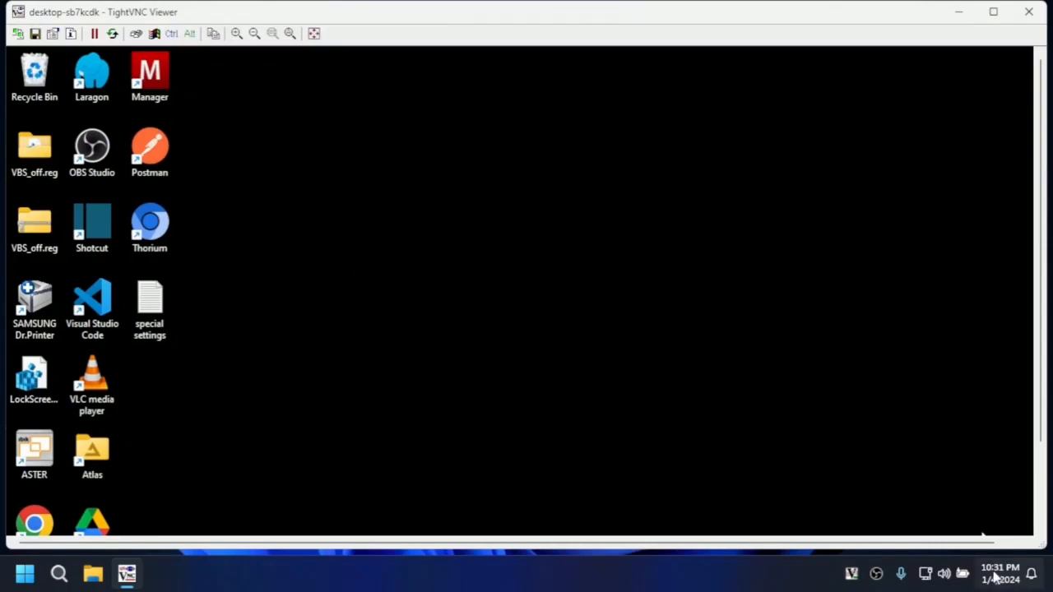
drag(987, 542, 1020, 543)
drag(1041, 430, 606, 510)
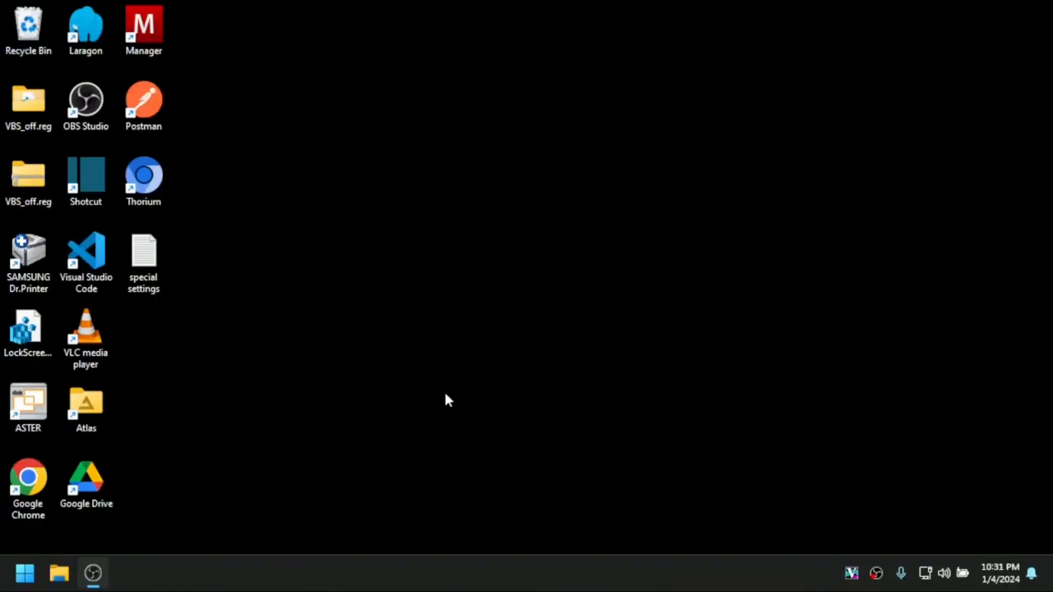
- Launch TightVNC Viewer in workplace 1 and connect to the remote host 192.168.1.251
click(961, 4)
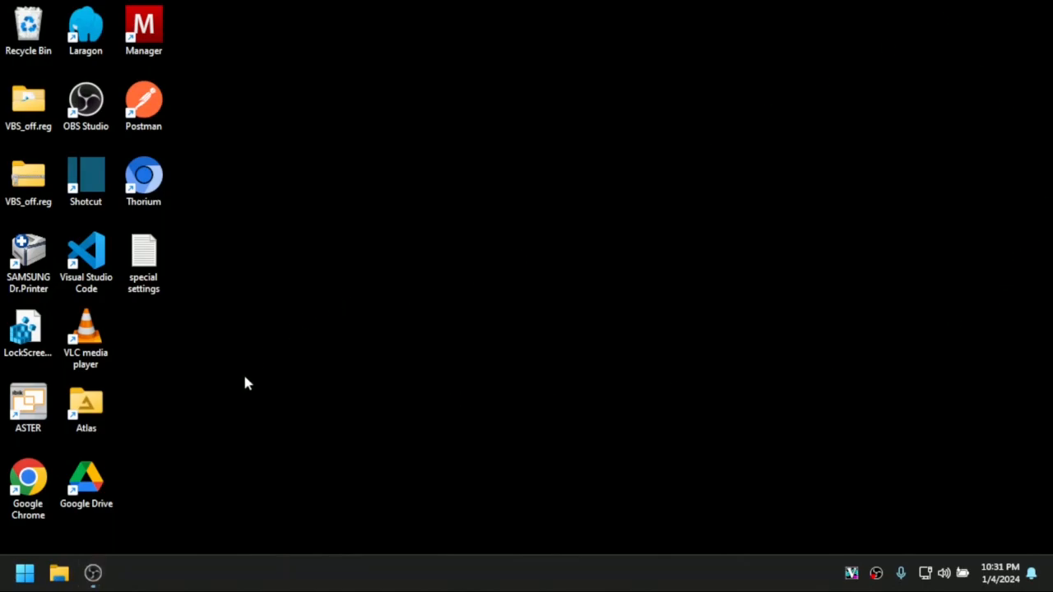
click(28, 578)
text(righ)
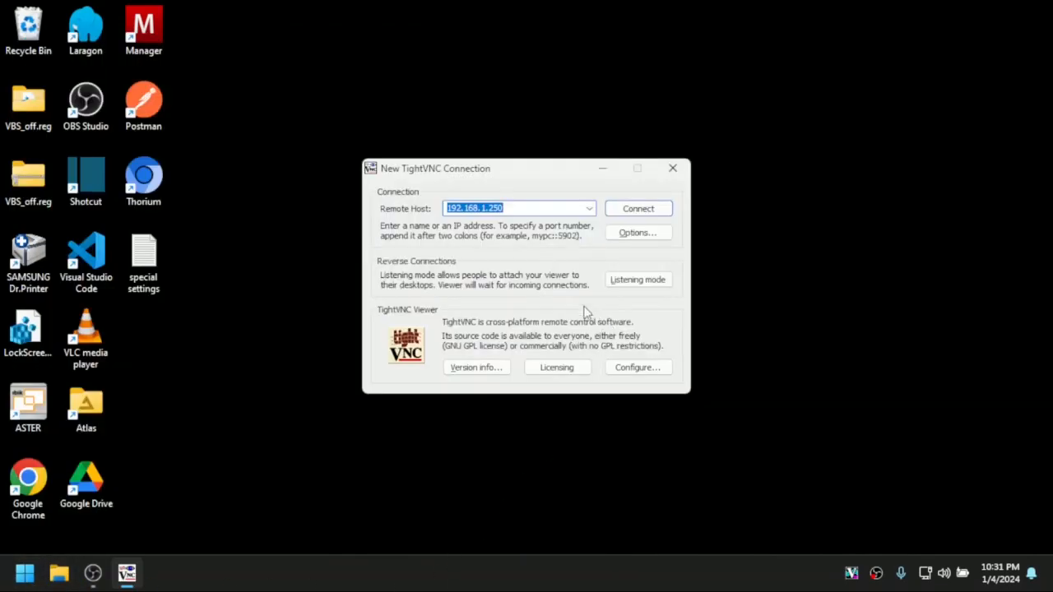
key(BackSpace)
text(1)
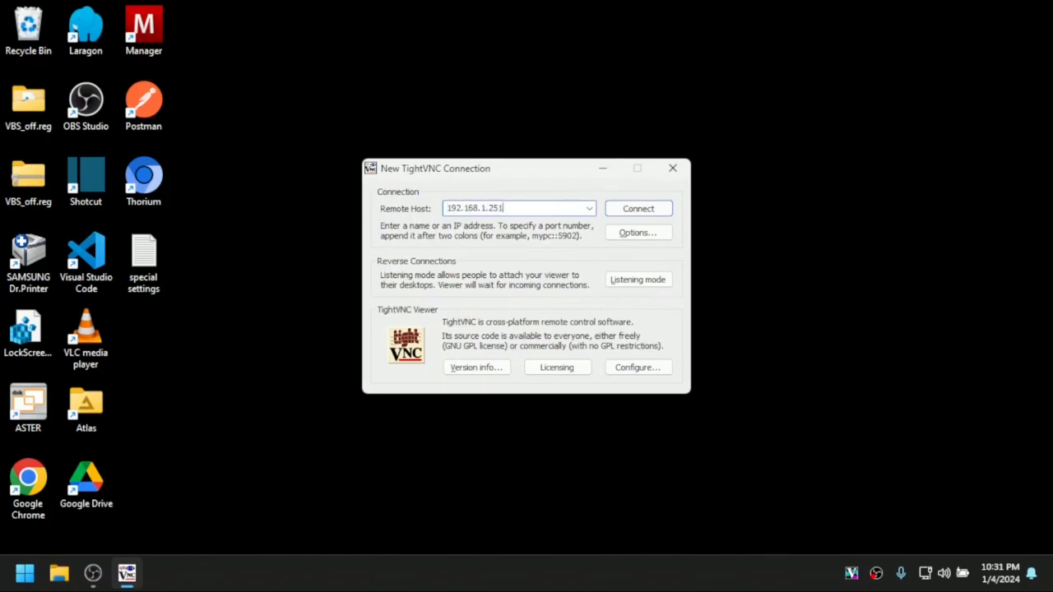
click(647, 214)
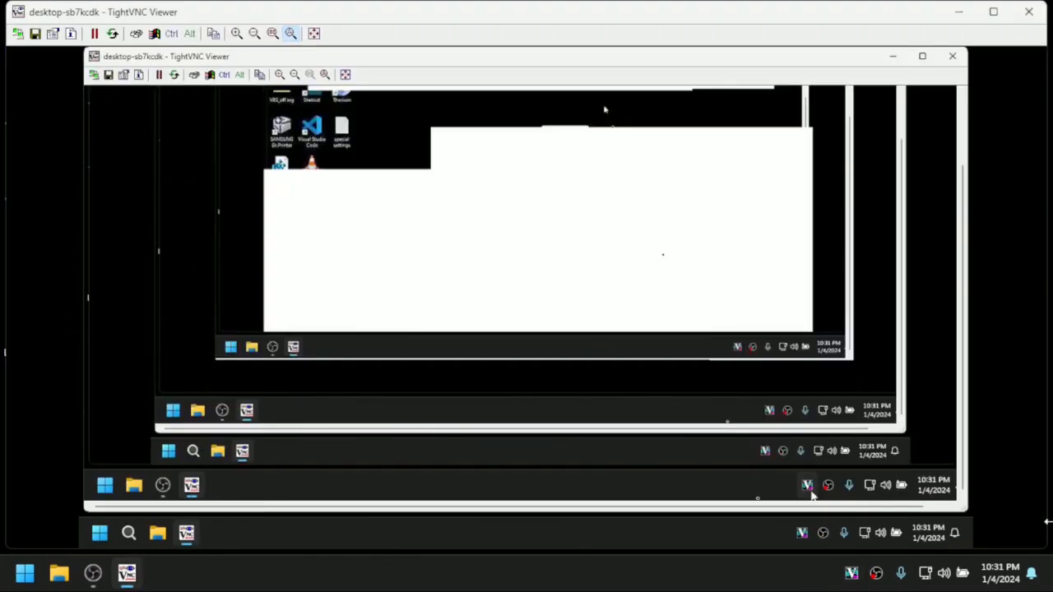
- Close the nested viewer window inside the remote session and test control by refreshing workplace 2's desktop
click(952, 56)
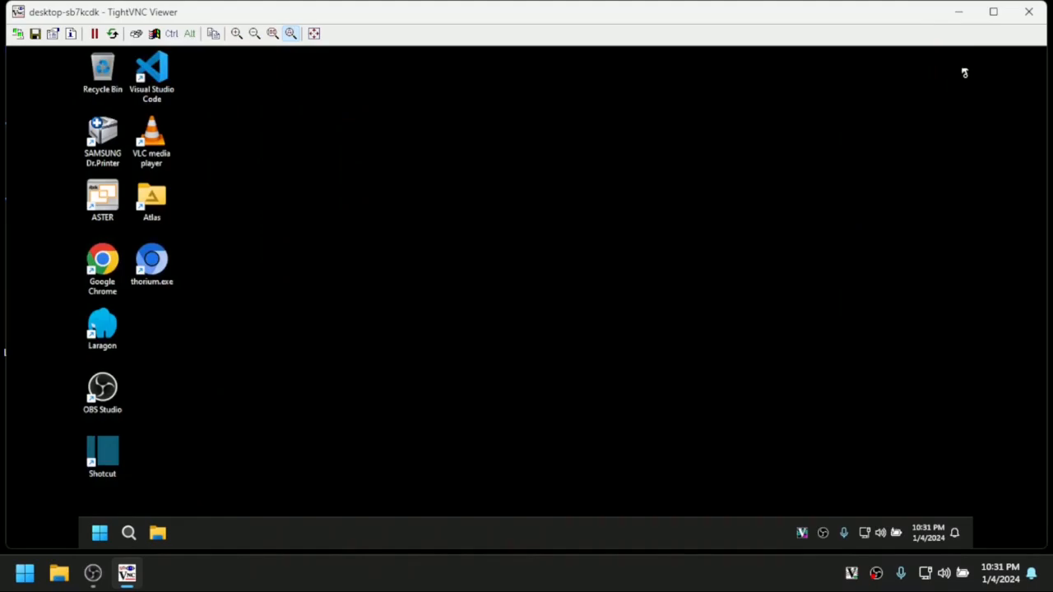
right_click(363, 220)
click(416, 263)
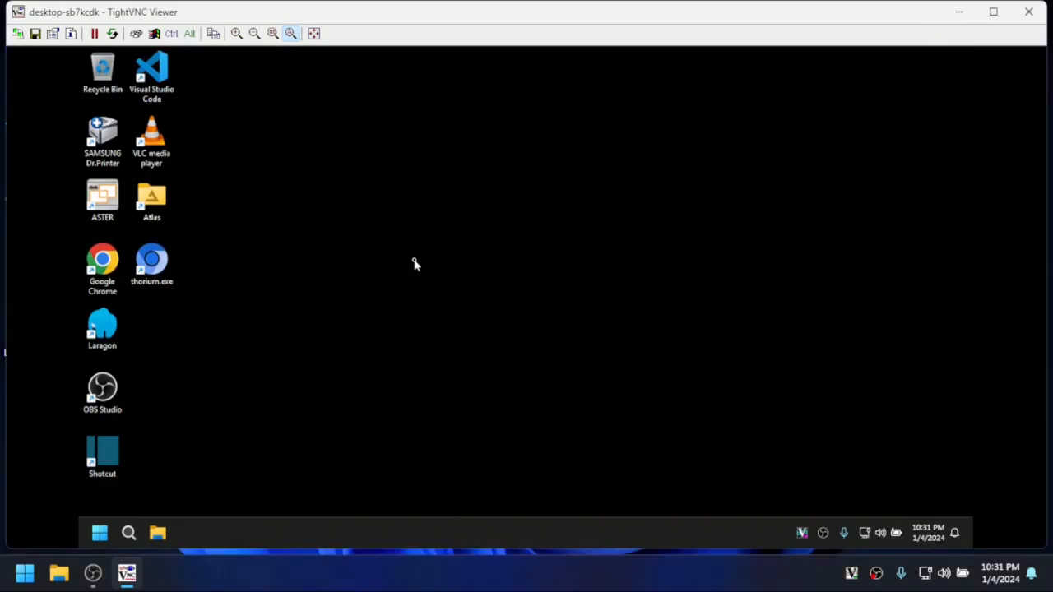
right_click(316, 256)
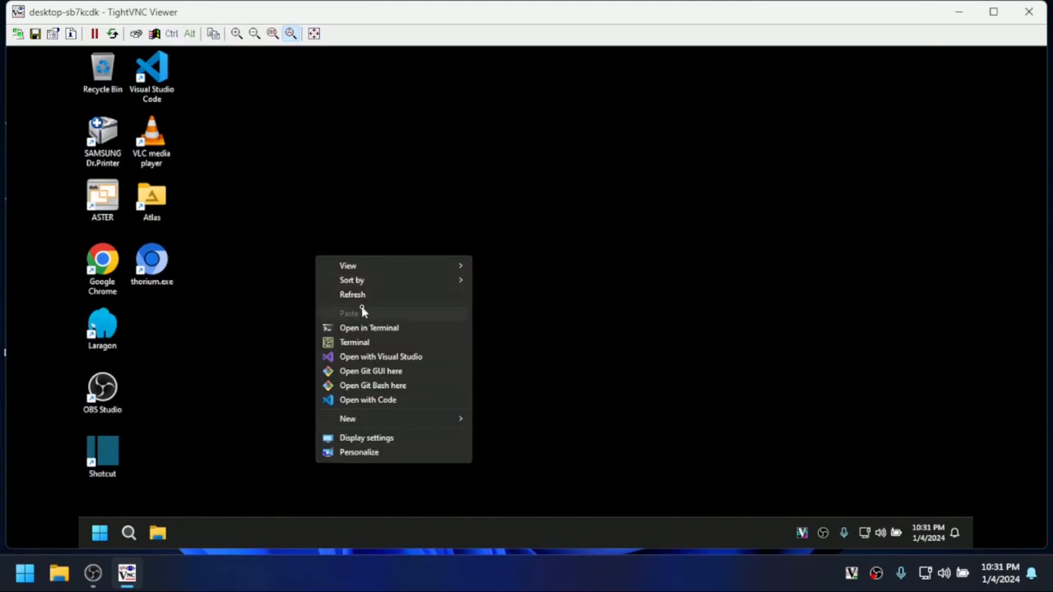
click(370, 297)
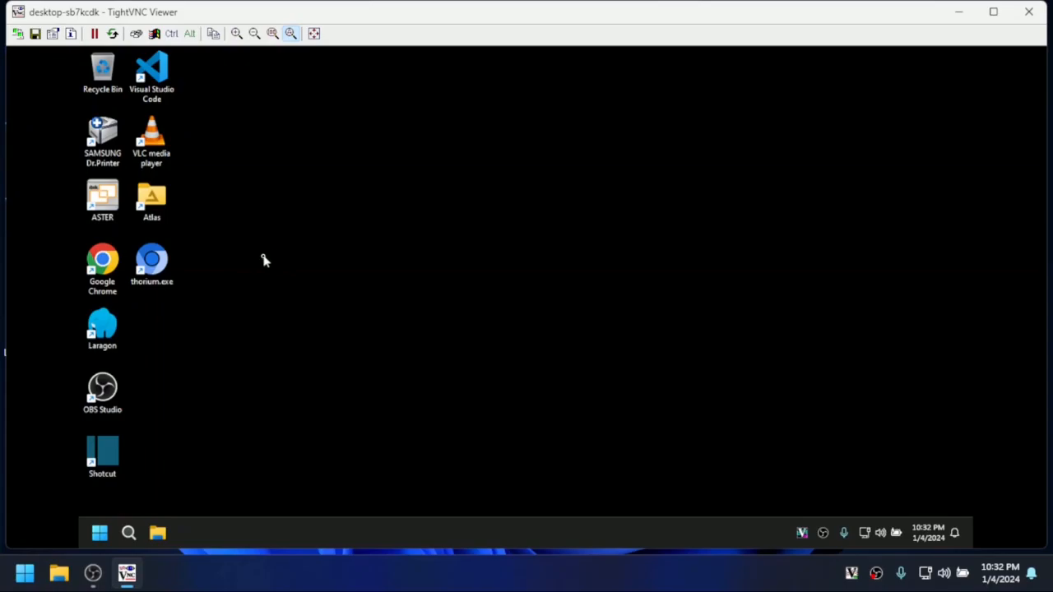
- View OBS Studio's options in the remote session without choosing any, and refresh the remote desktop before and after
right_click(330, 216)
click(389, 254)
right_click(822, 533)
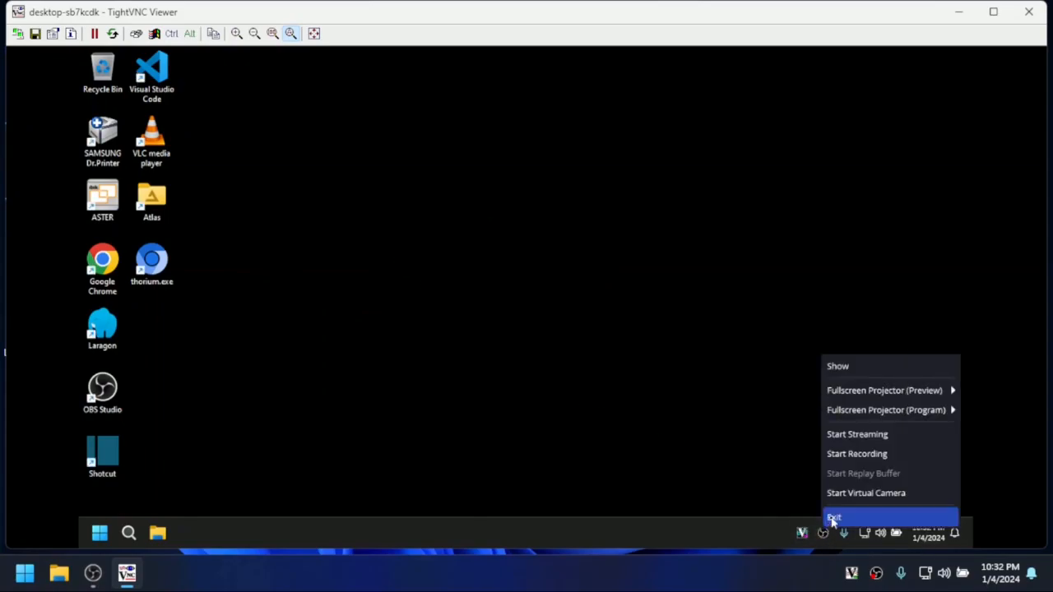
click(578, 432)
right_click(451, 299)
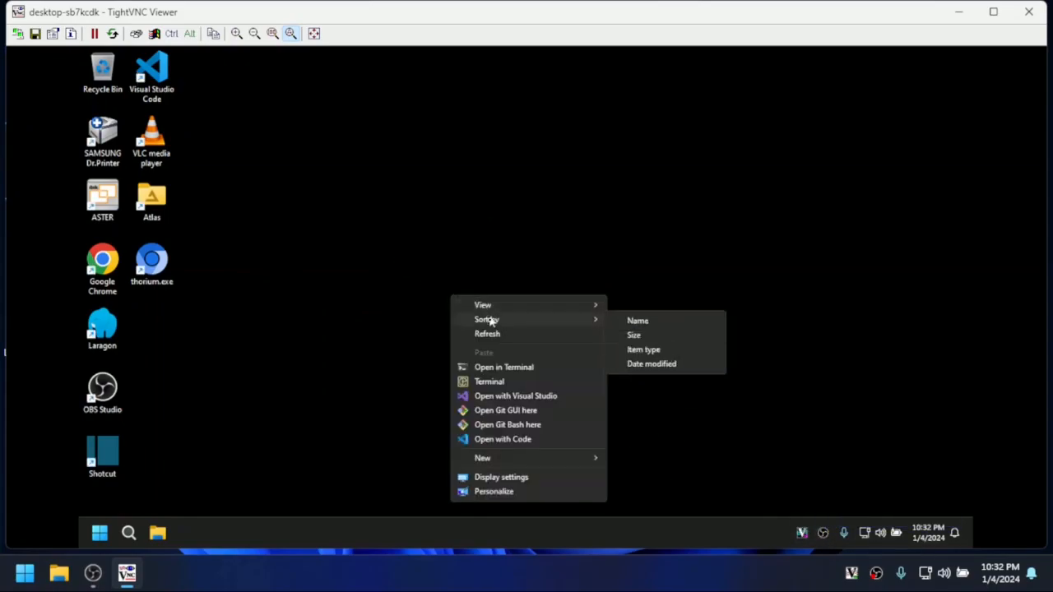
click(496, 340)
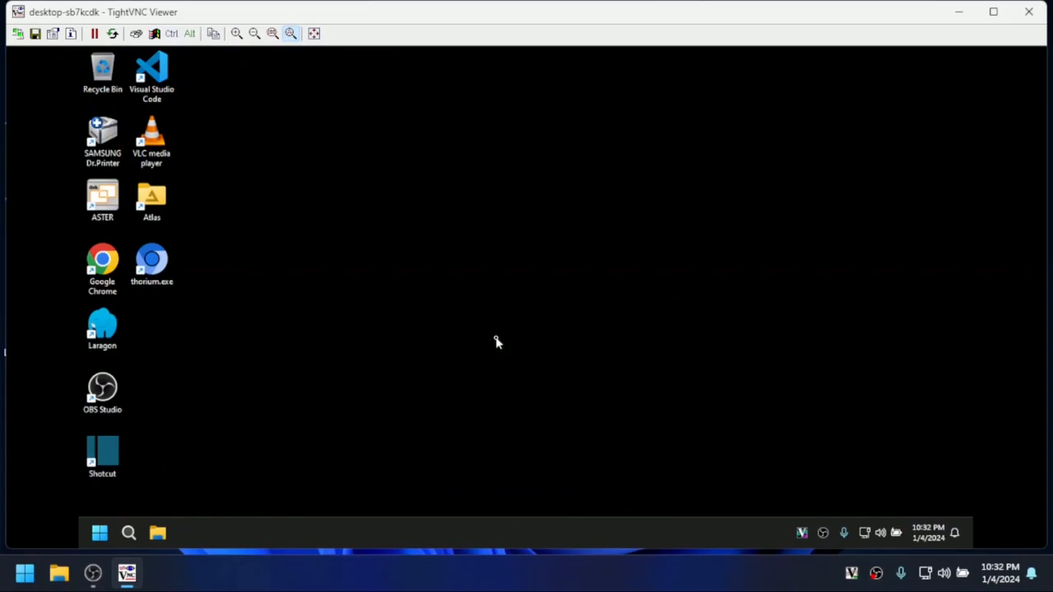